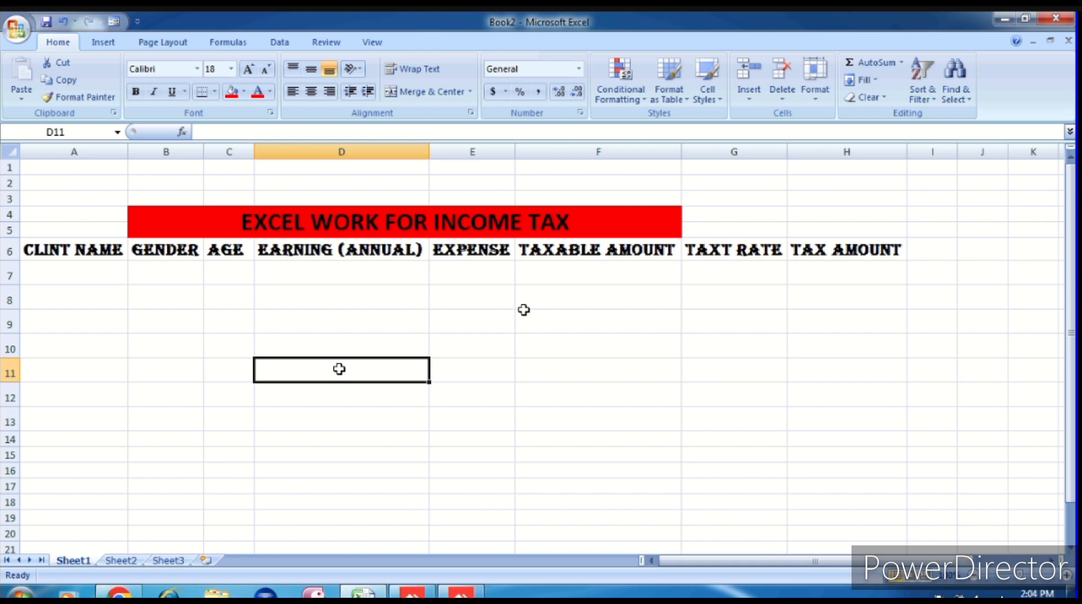
# - Try to correct the spelling of the TAXT RATE heading in cell G6
pyautogui.click(745, 263)
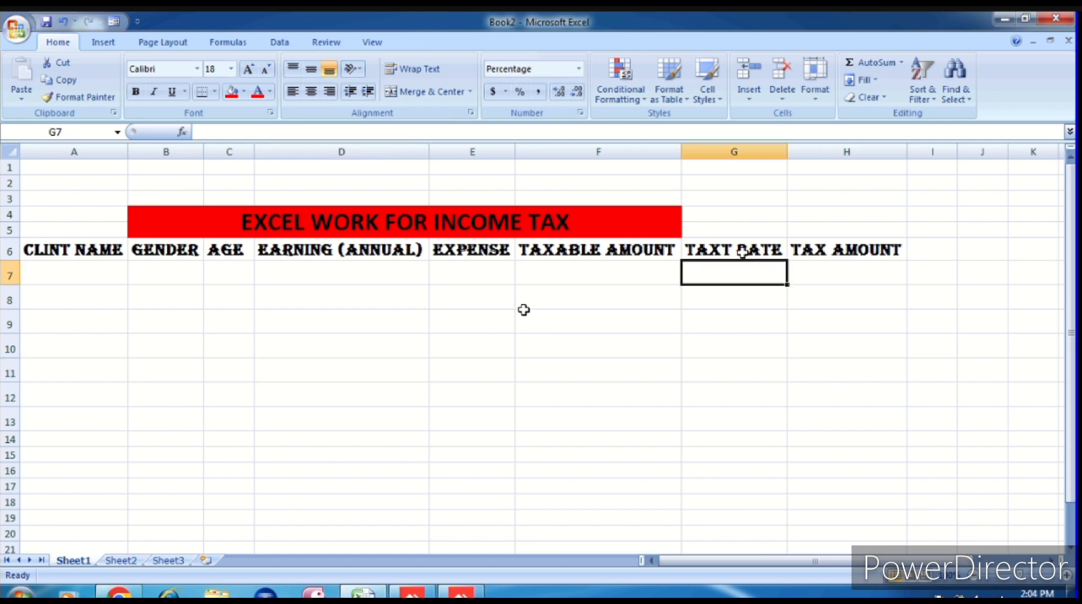
pyautogui.click(743, 252)
pyautogui.click(226, 131)
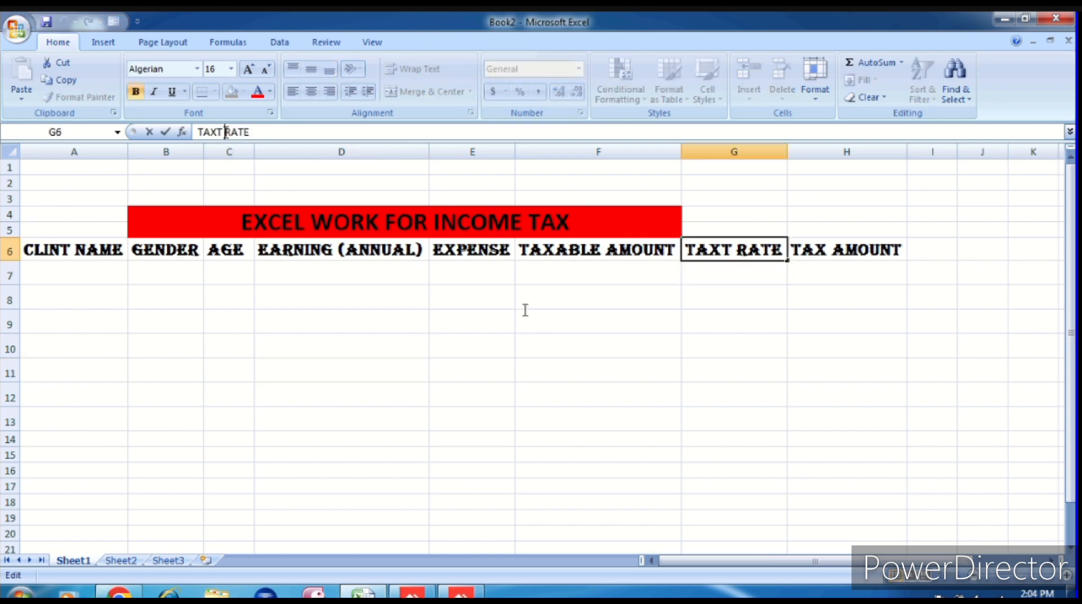
pyautogui.press('BackSpace')
pyautogui.click(299, 364)
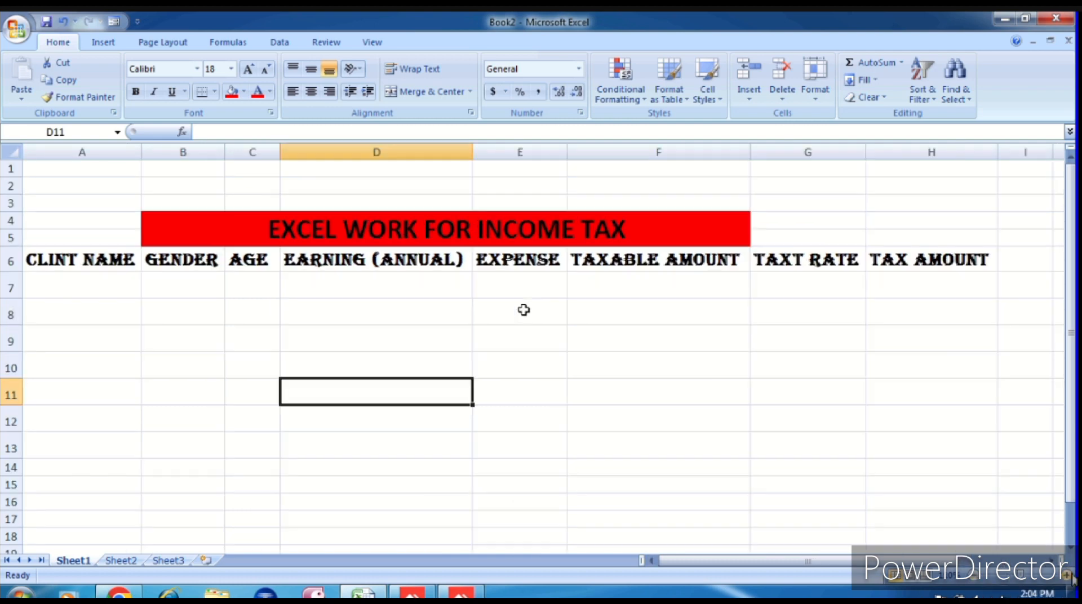
# - Fill the heading row A6:H6 with yellow
pyautogui.scroll(1, 524, 309)
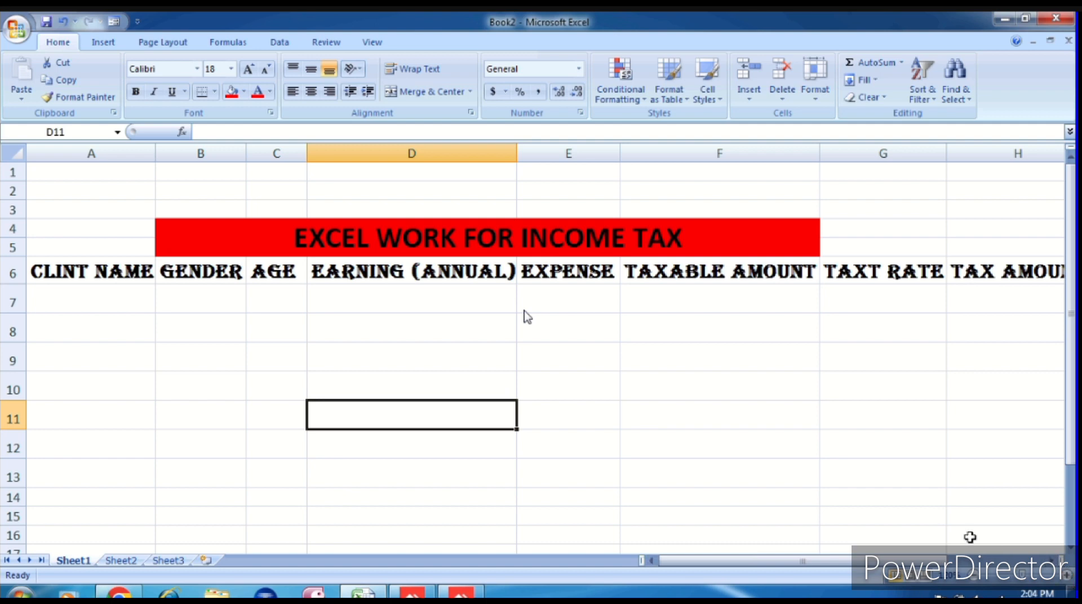
pyautogui.scroll(-1, 524, 316)
pyautogui.scroll(1, 524, 315)
pyautogui.scroll(-1, 524, 316)
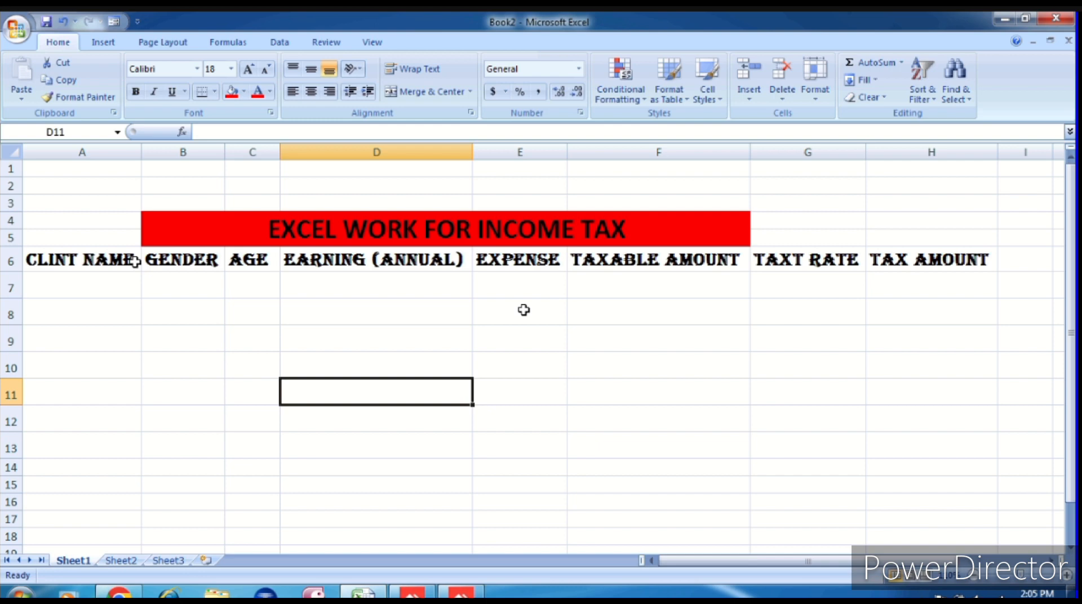
pyautogui.moveTo(135, 261); pyautogui.dragTo(893, 257)
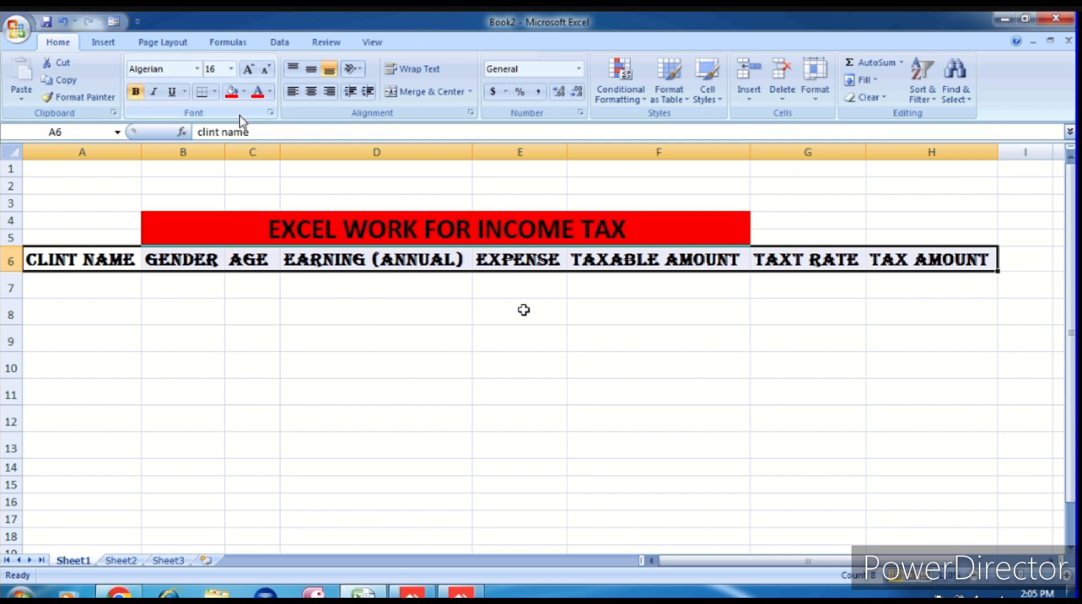
pyautogui.click(243, 92)
pyautogui.click(272, 210)
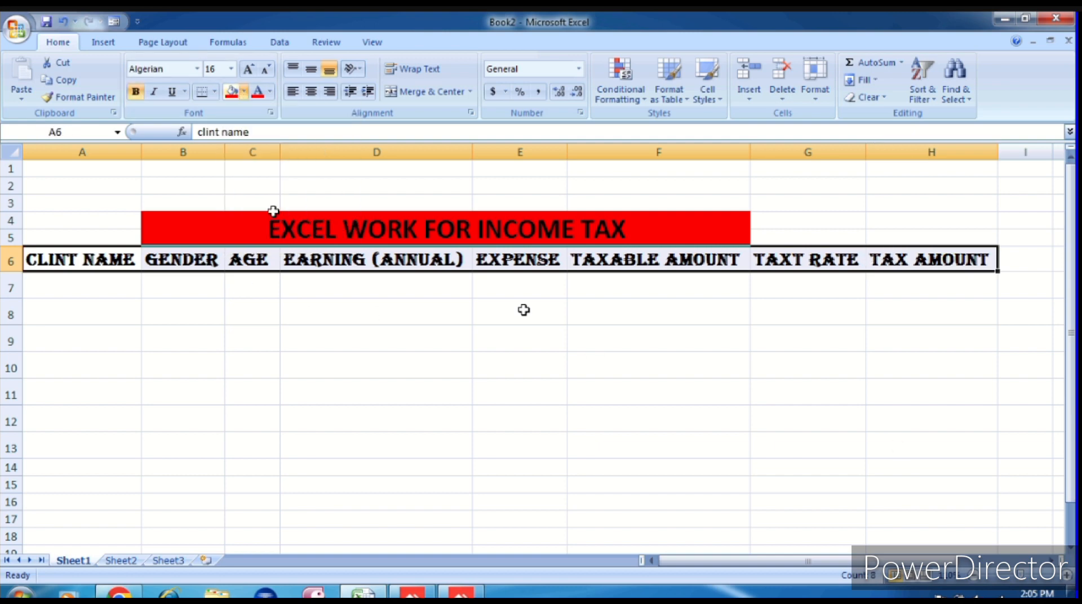
# - Apply all borders to the table range A6:H38
pyautogui.moveTo(26, 260)
pyautogui.mouseDown()
pyautogui.moveTo(1022, 290)
pyautogui.moveTo(947, 562)
pyautogui.moveTo(959, 516)
pyautogui.mouseUp()
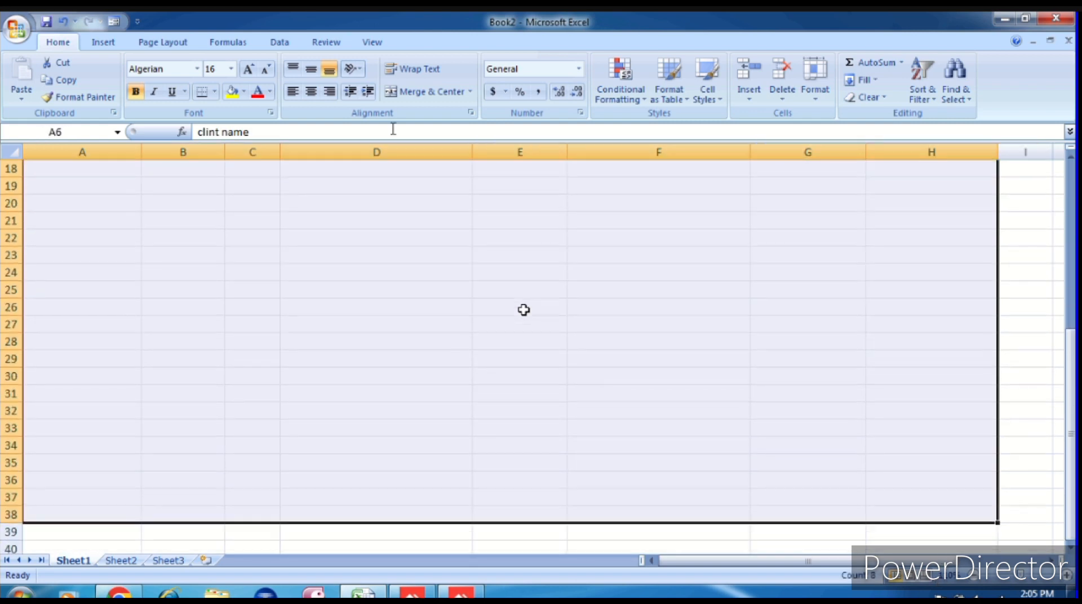
pyautogui.click(215, 92)
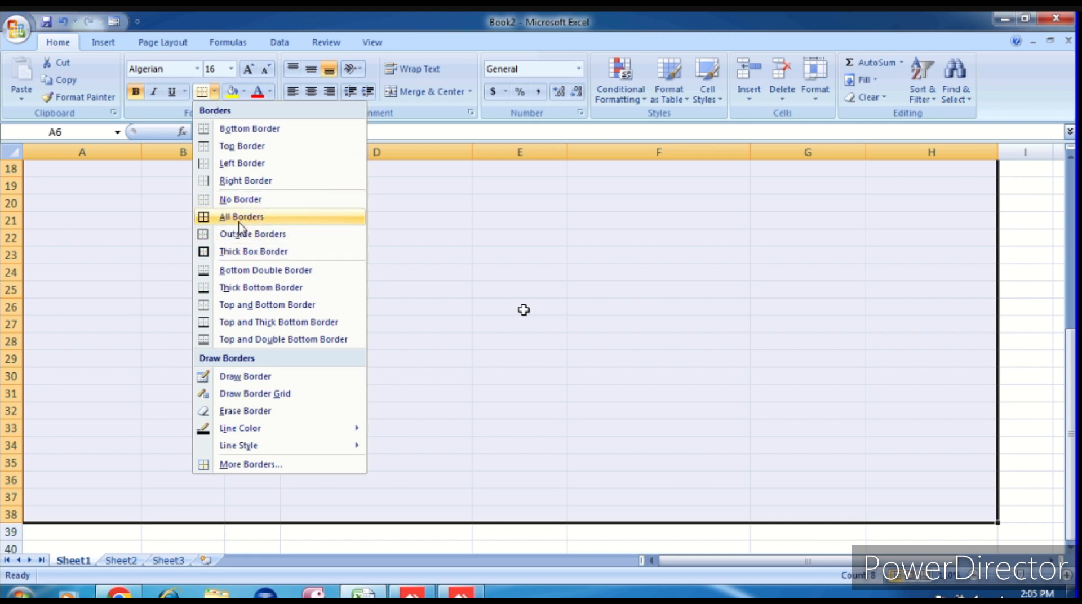
pyautogui.click(240, 217)
pyautogui.scroll(6, 261, 303)
pyautogui.click(262, 318)
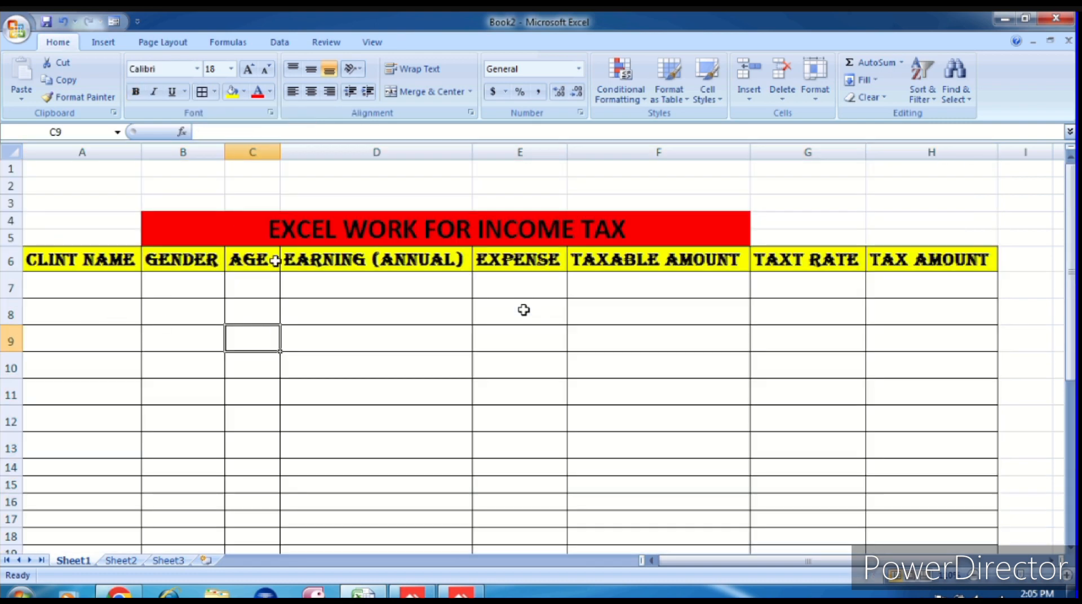
# - Try the Angsana New font on headings A6:H6, undo it, and set them to Cambria instead
pyautogui.moveTo(87, 251); pyautogui.dragTo(896, 251)
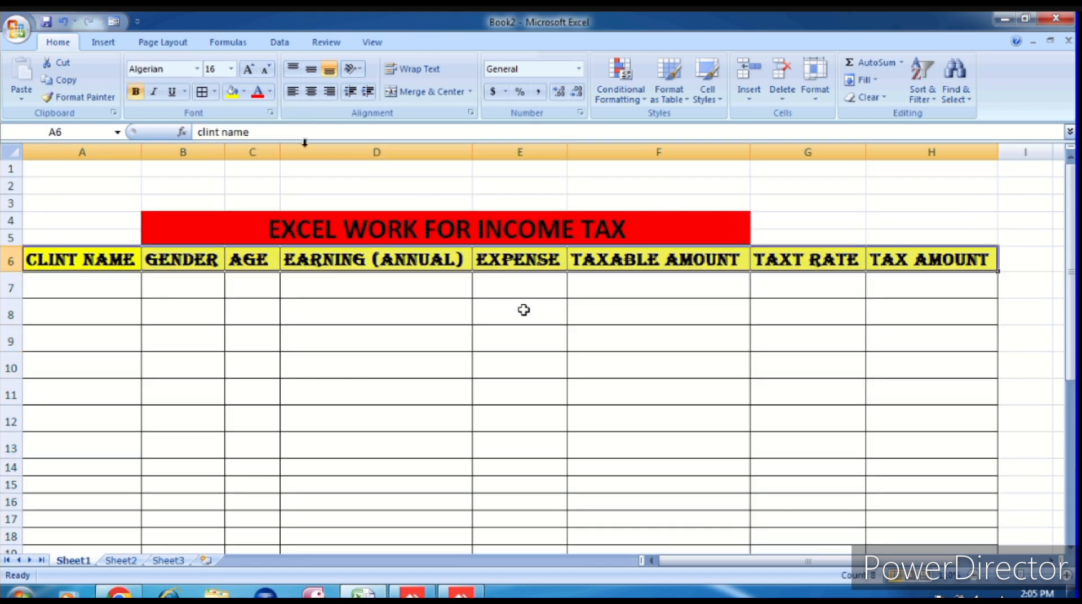
pyautogui.click(198, 68)
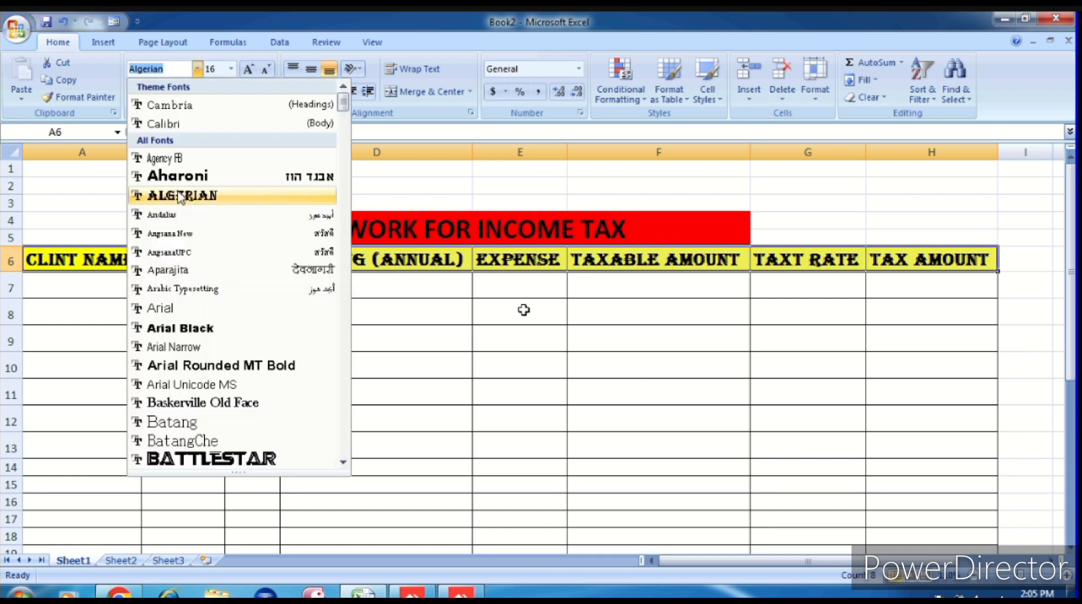
pyautogui.click(179, 230)
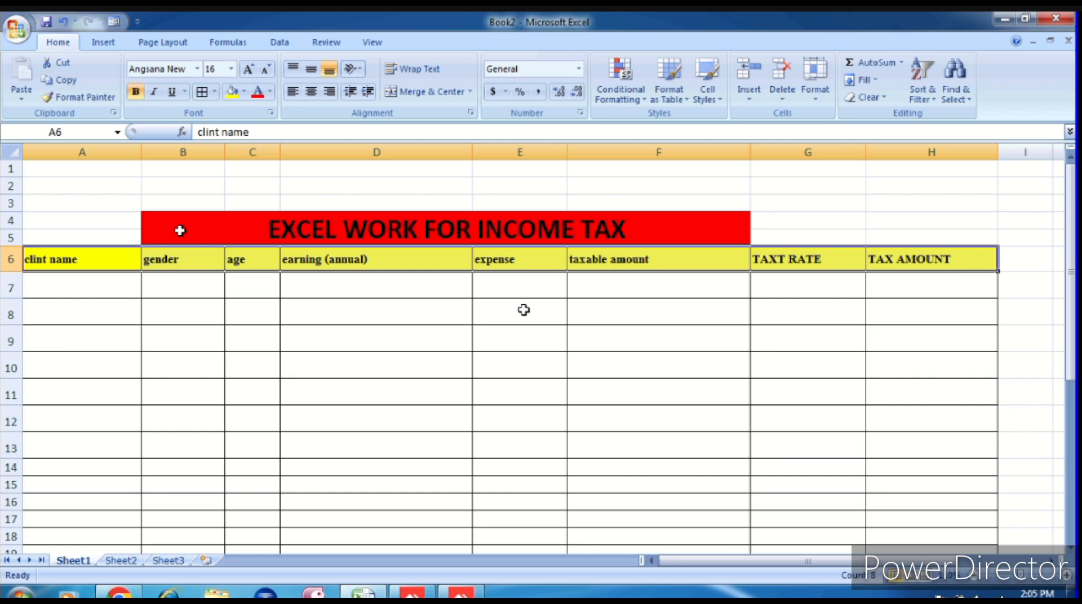
pyautogui.hotkey('ctrl', 'z')
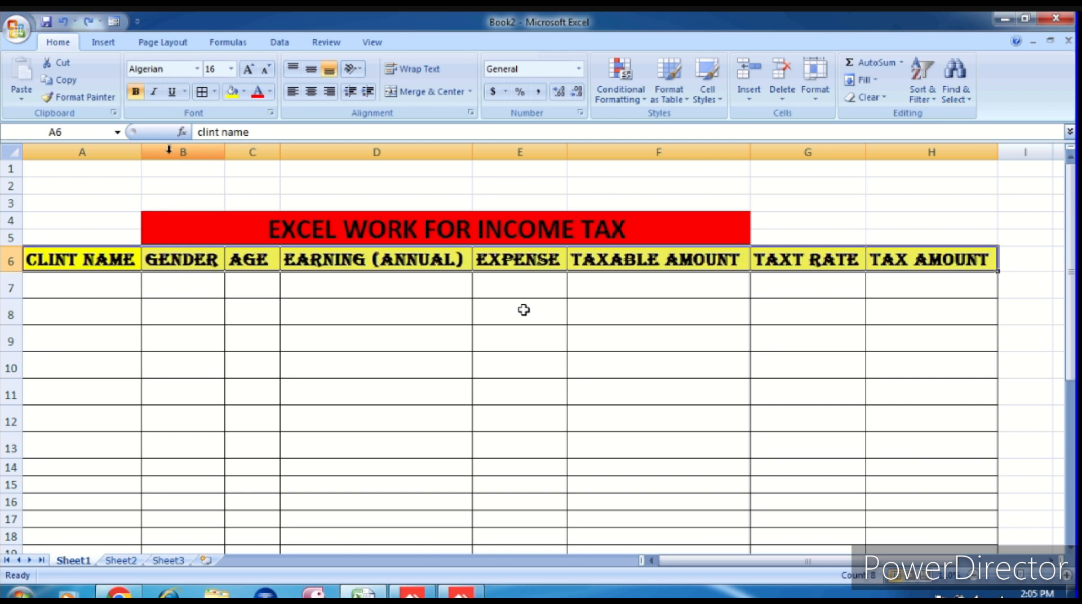
pyautogui.click(197, 69)
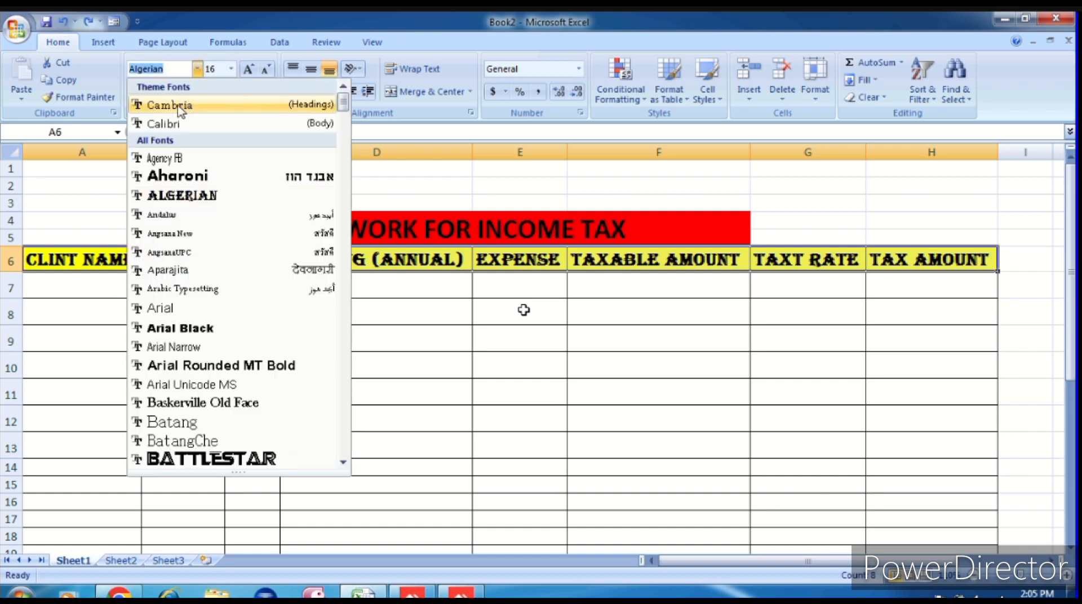
pyautogui.click(174, 106)
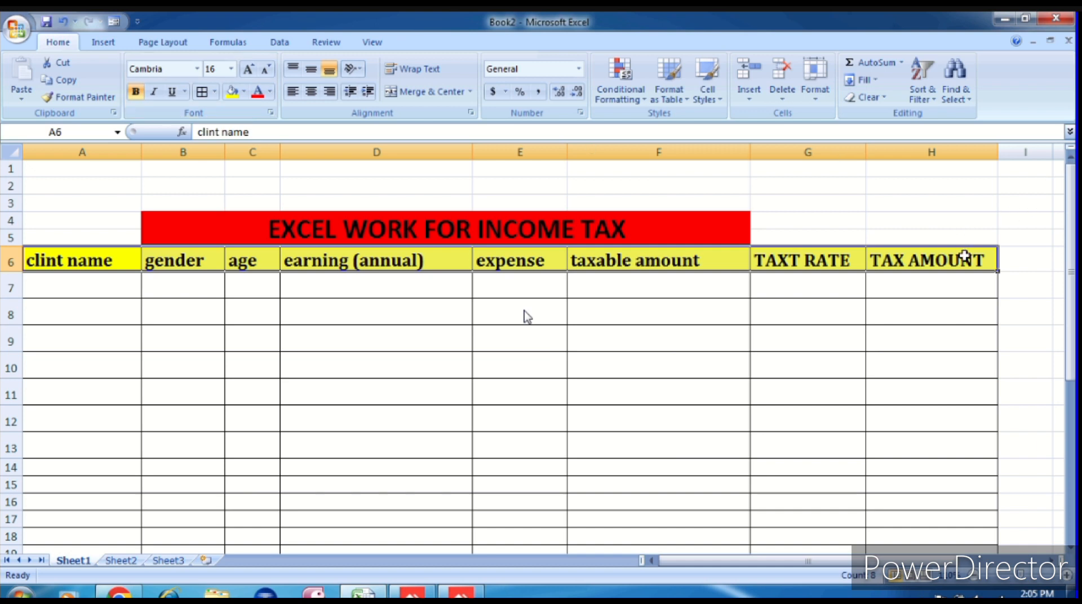
# - Try to copy the formatting of headings G6:H6 onto headings A6:F6 with Format Painter
pyautogui.click(962, 255)
pyautogui.moveTo(920, 260); pyautogui.dragTo(846, 259)
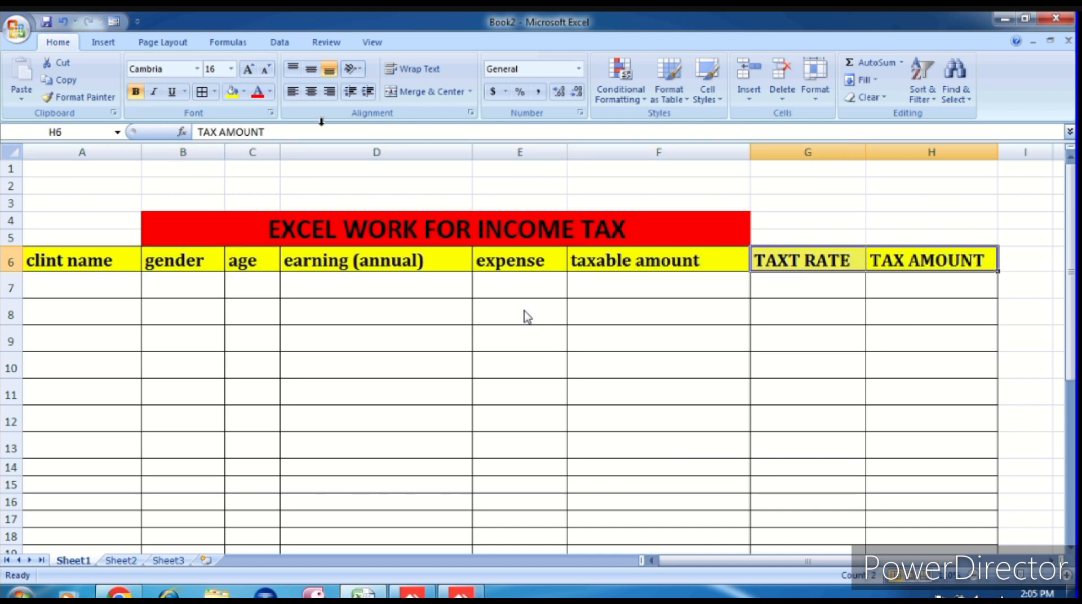
pyautogui.click(76, 99)
pyautogui.moveTo(51, 261); pyautogui.dragTo(634, 266)
pyautogui.click(575, 338)
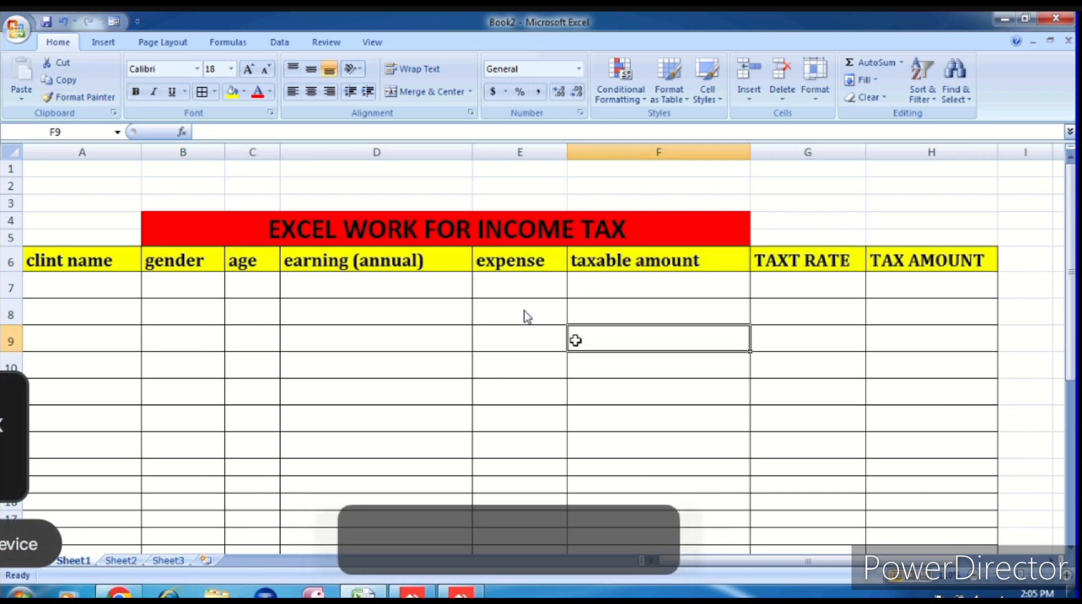
pyautogui.moveTo(824, 263); pyautogui.dragTo(962, 257)
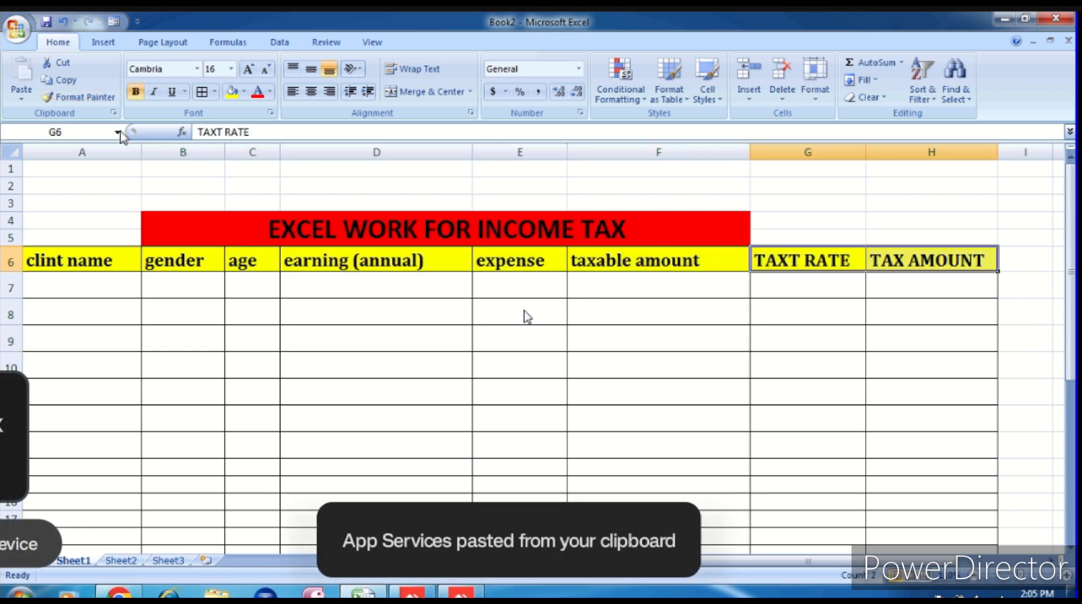
pyautogui.click(77, 97)
pyautogui.moveTo(53, 256); pyautogui.dragTo(678, 264)
pyautogui.click(555, 337)
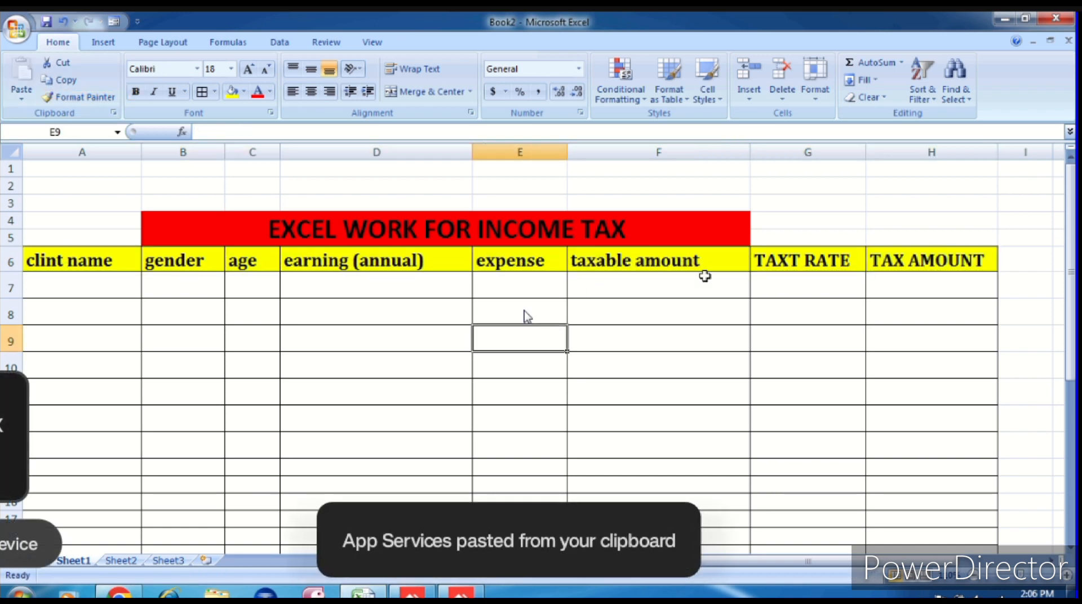
# - Copy the TAXT RATE heading's format onto the other headings, and paint the format of A6:F6 onto the cells starting at G6
pyautogui.click(839, 262)
pyautogui.click(79, 97)
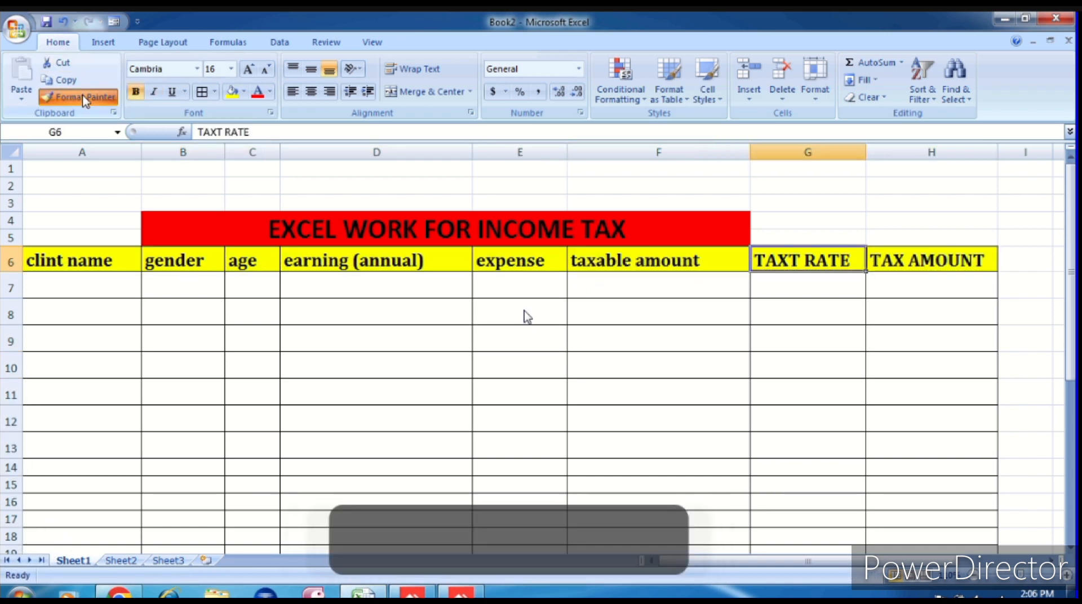
pyautogui.click(620, 256)
pyautogui.moveTo(620, 257); pyautogui.dragTo(104, 256)
pyautogui.click(79, 97)
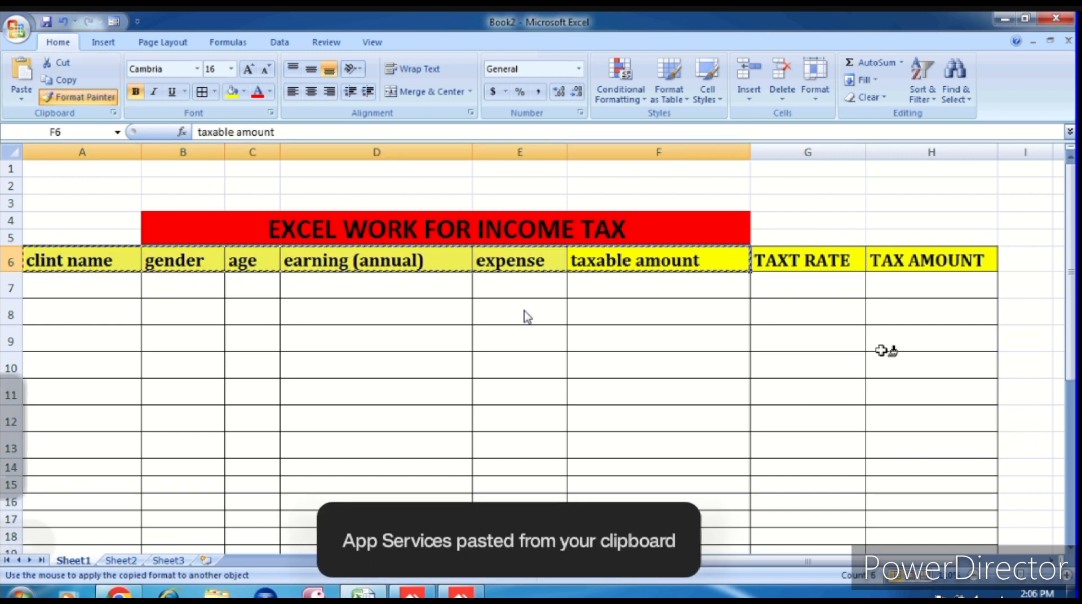
pyautogui.click(815, 260)
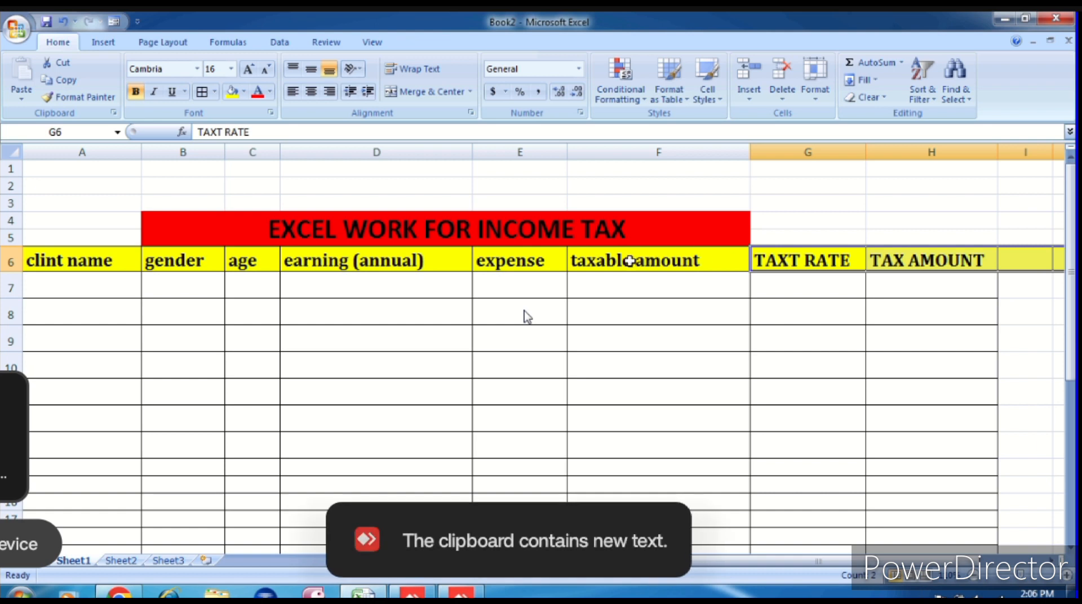
pyautogui.click(631, 263)
pyautogui.click(332, 411)
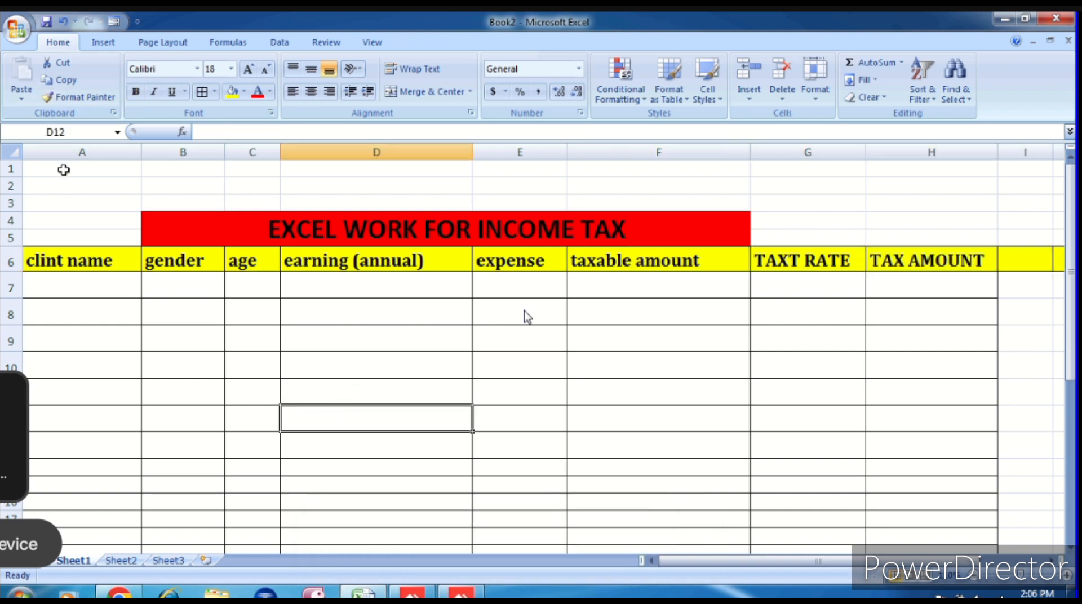
# - Undo the Format Painter changes and the Cambria font change on the heading row
pyautogui.hotkey('ctrl', 'z')
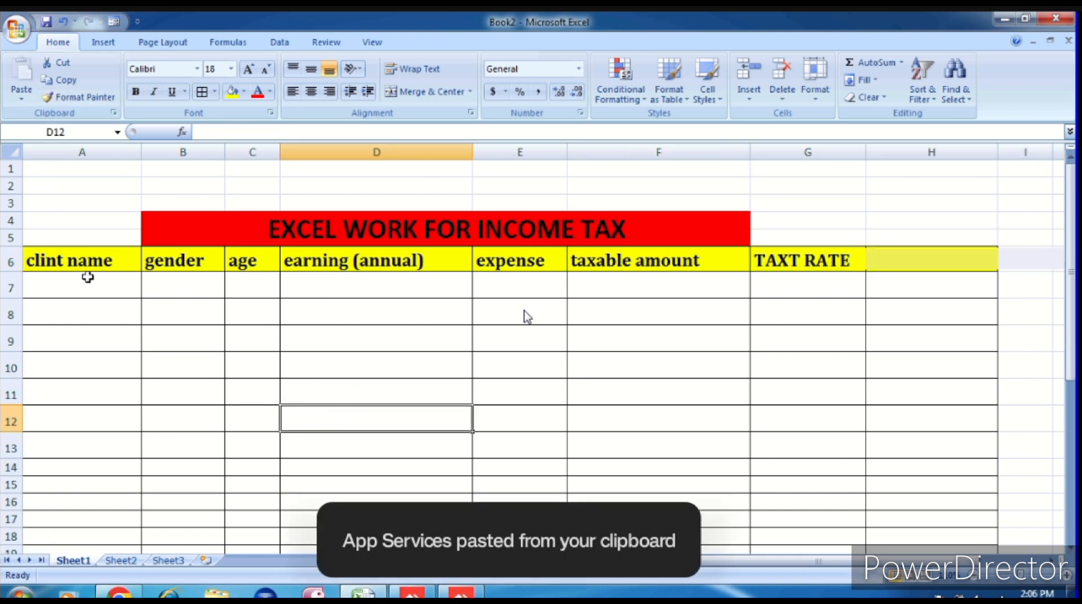
pyautogui.hotkey('ctrl', 'z')
pyautogui.hotkey('ctrl', 'z')
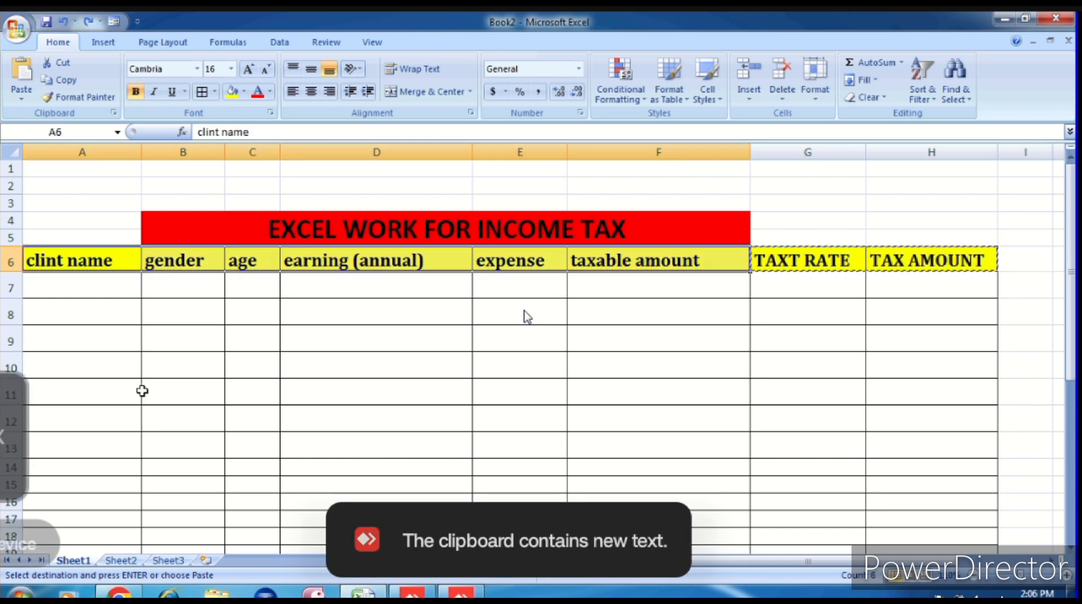
pyautogui.click(168, 347)
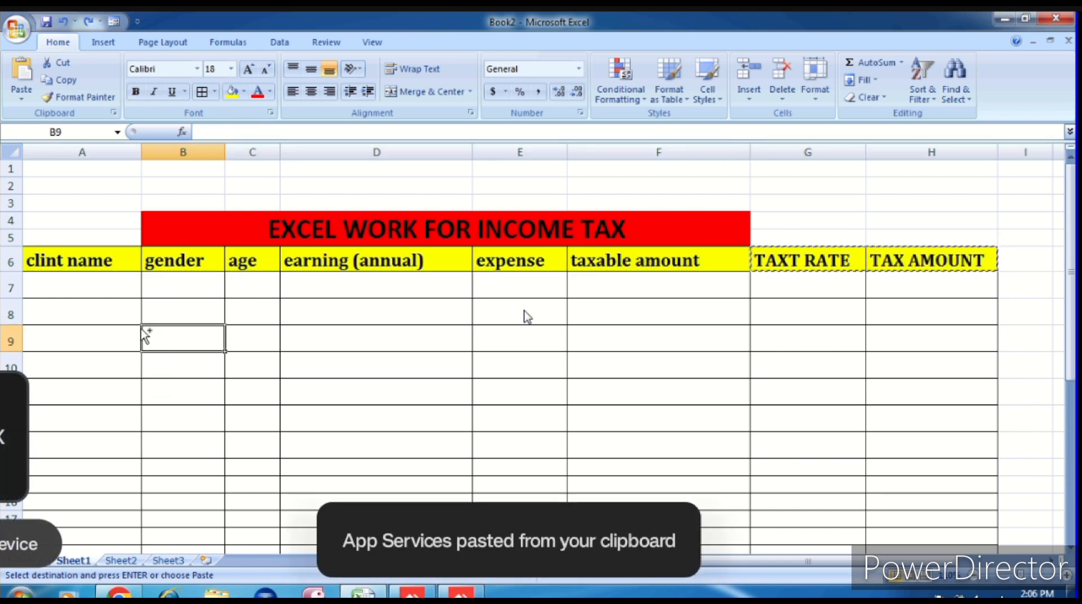
pyautogui.hotkey('ctrl', 'y')
pyautogui.click(188, 362)
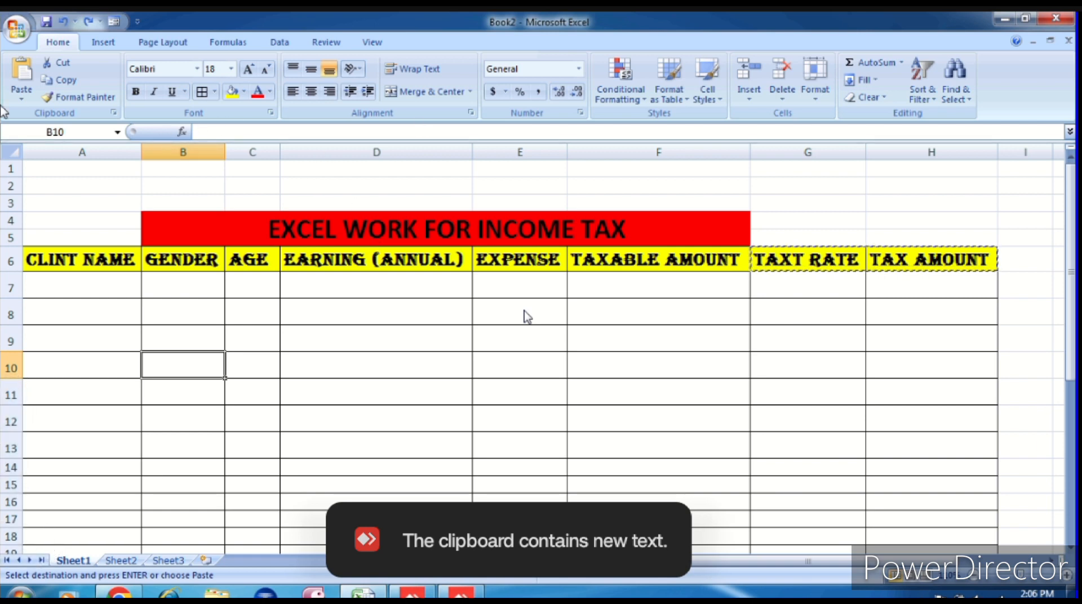
pyautogui.click(65, 288)
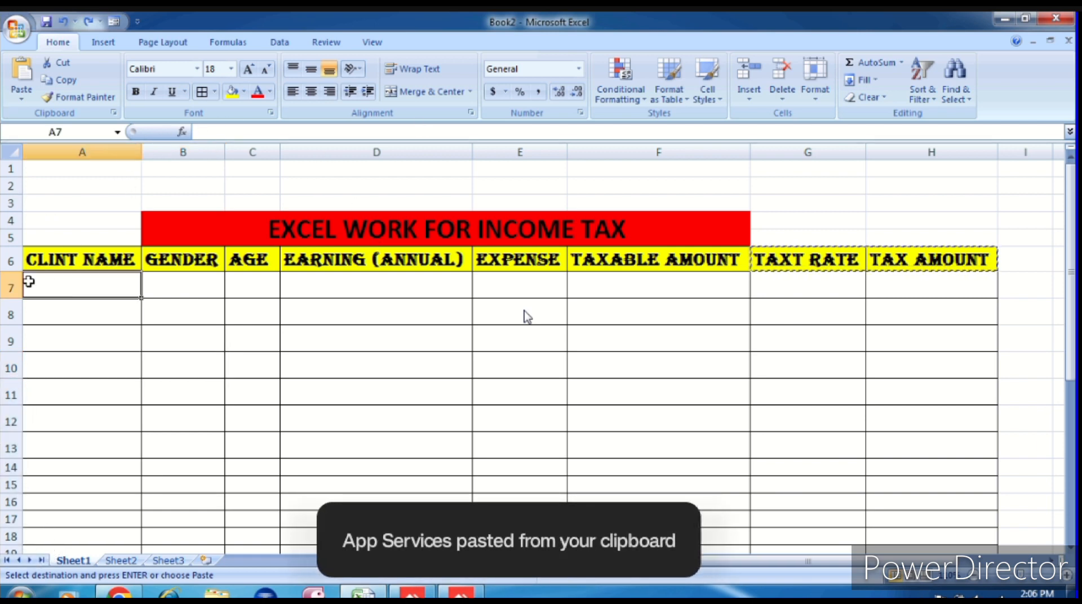
pyautogui.click(31, 261)
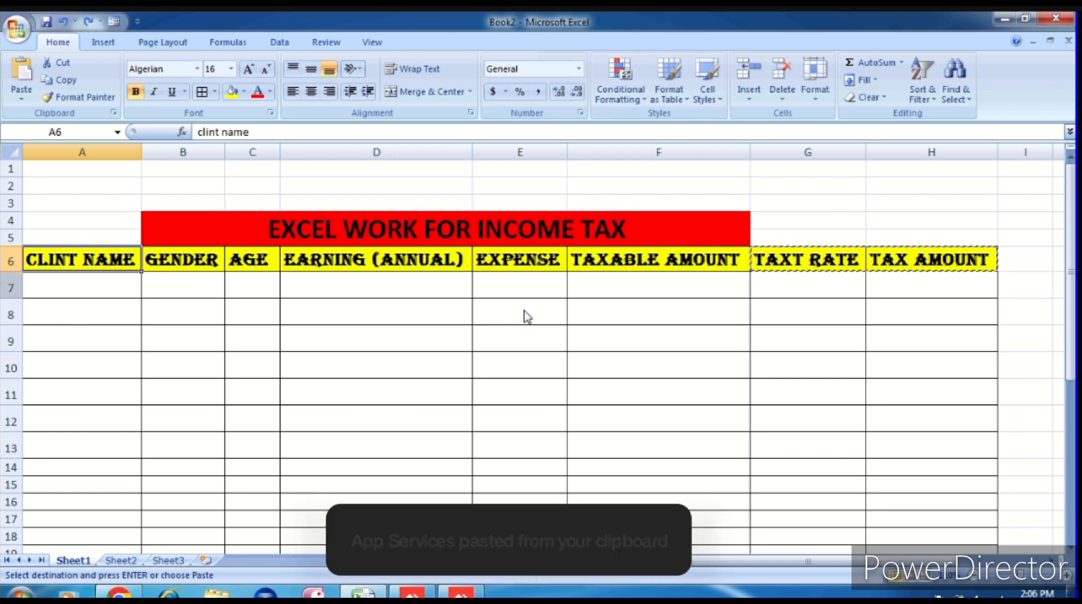
pyautogui.write('MR')
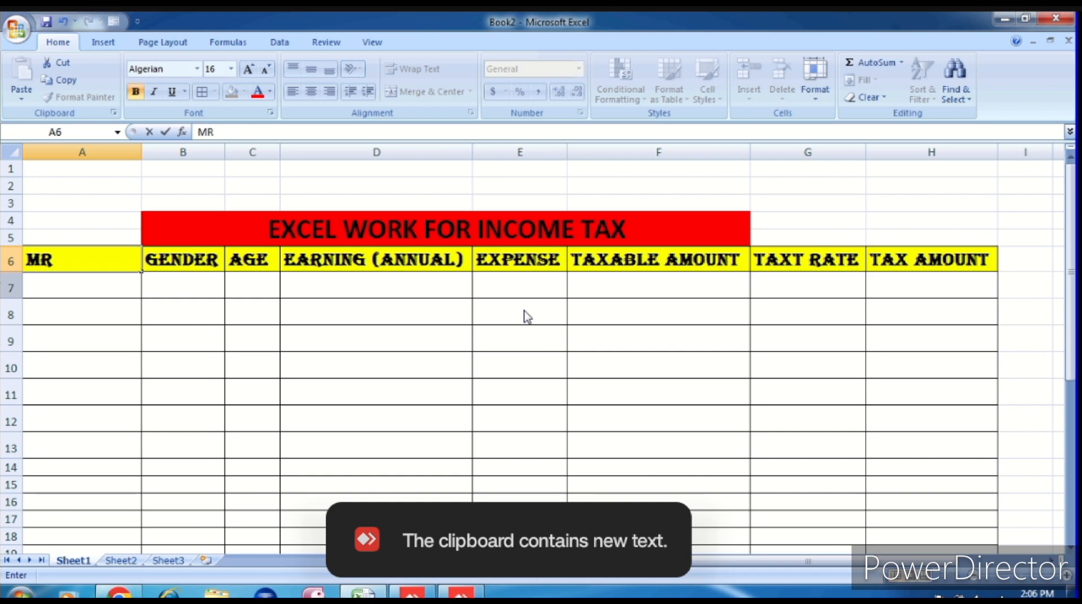
pyautogui.hotkey('ctrl', 'z')
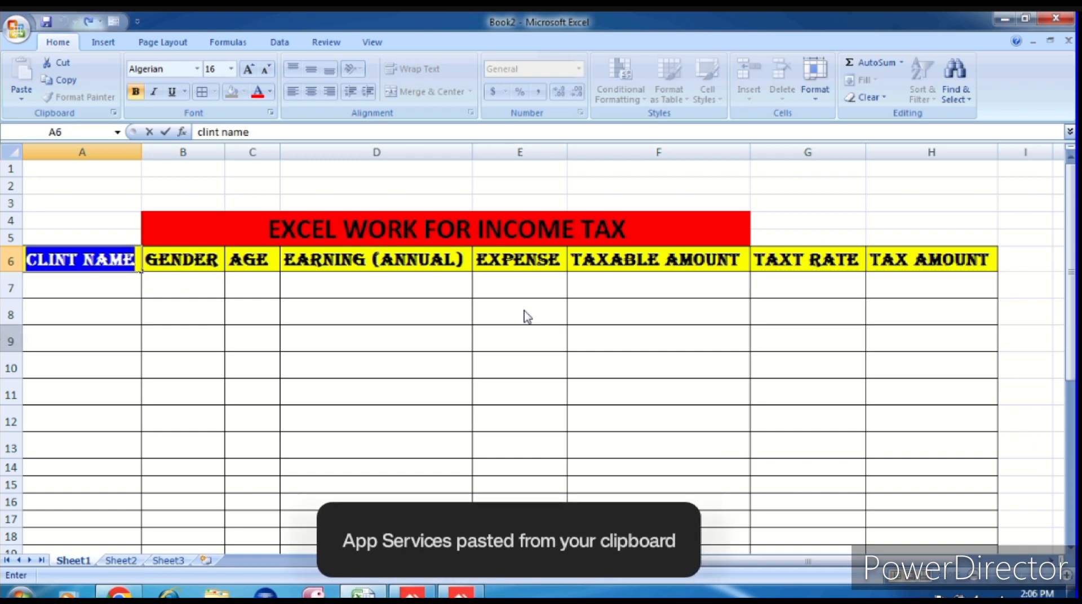
# - Enter the first client's name with the title MR. in cell A7
pyautogui.click(66, 289)
pyautogui.write('MR')
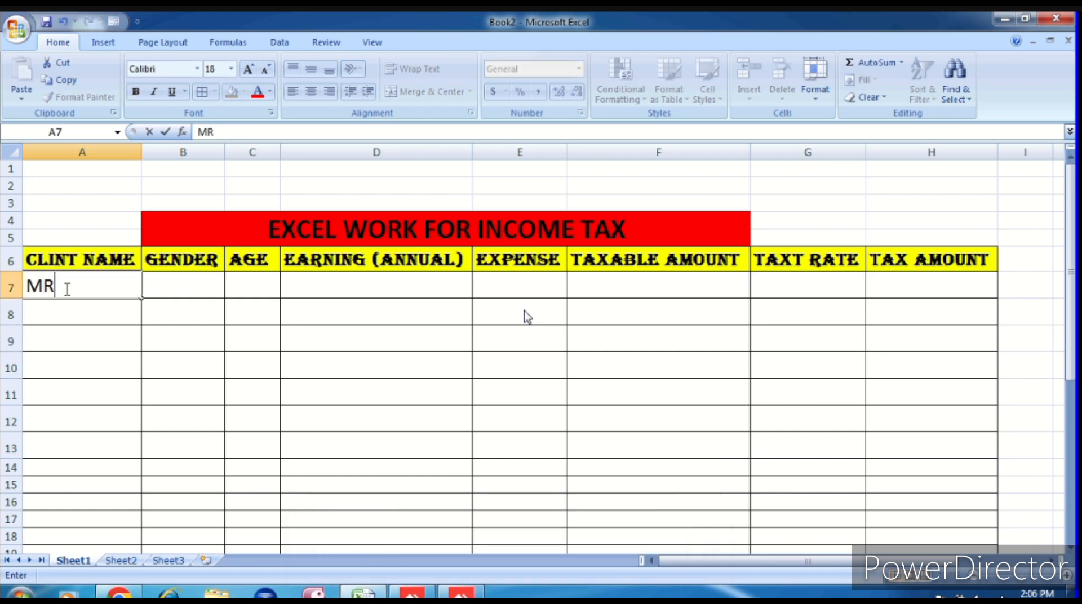
pyautogui.write('. AMIT')
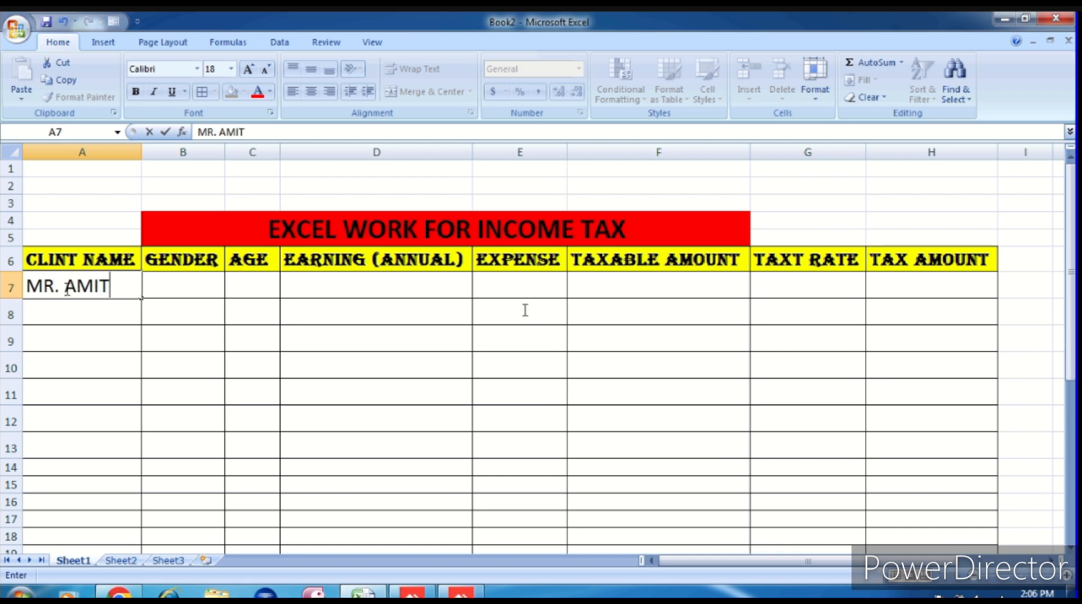
pyautogui.press('Tab')
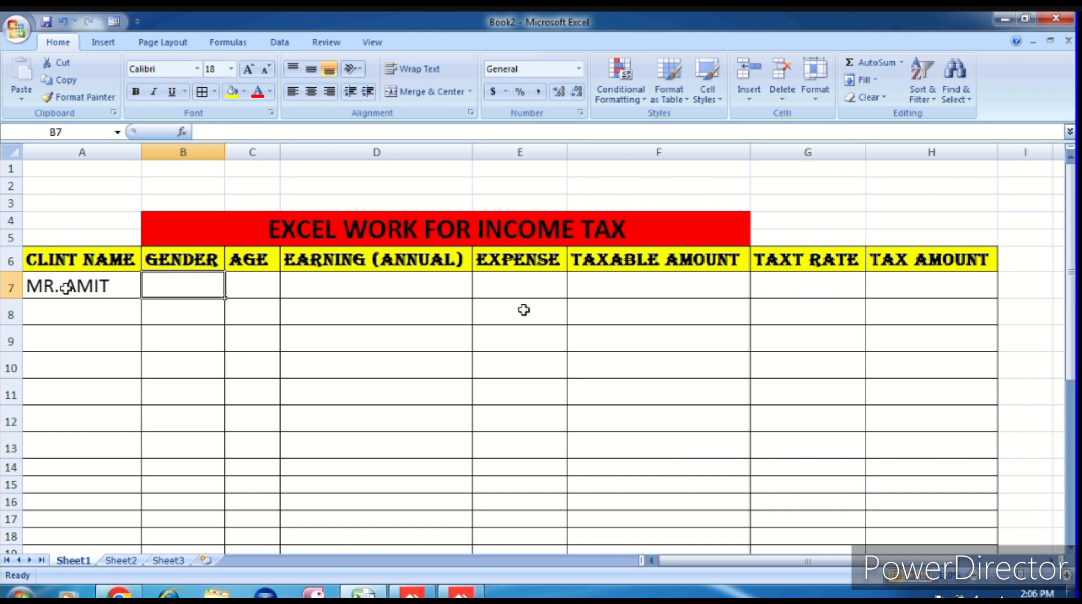
# - Enter the first client's gender as MALE in B7 and age as 25 in C7
pyautogui.write('M')
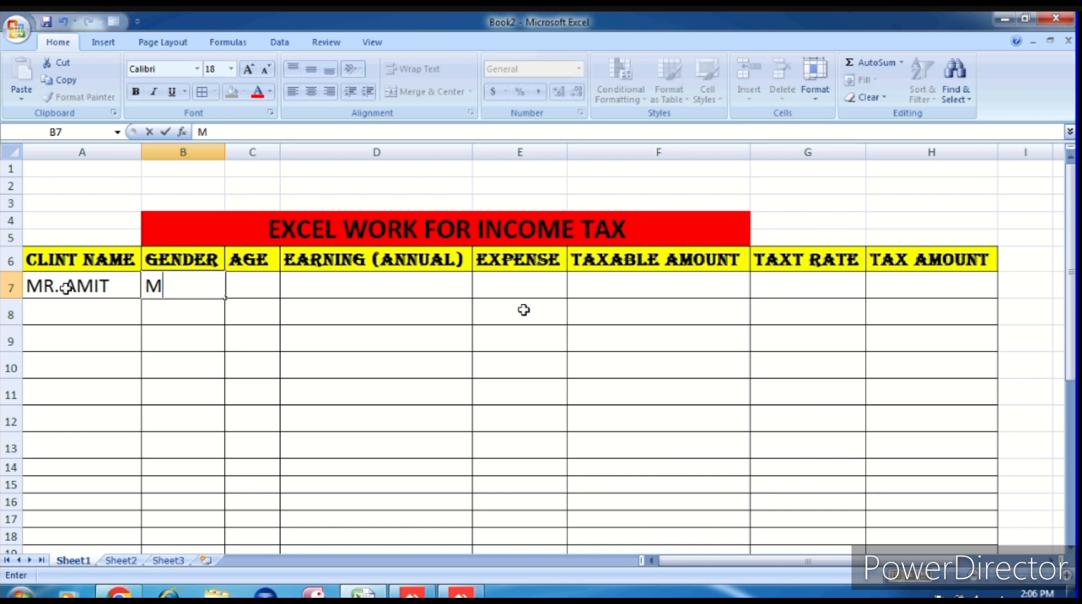
pyautogui.write('ALE')
pyautogui.press('Tab')
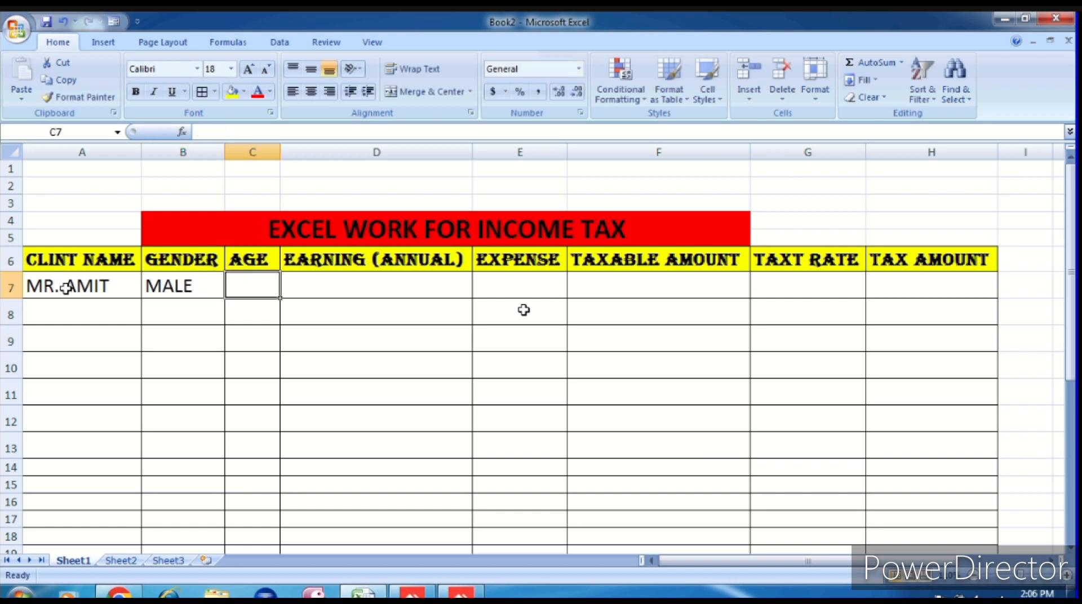
pyautogui.write('25')
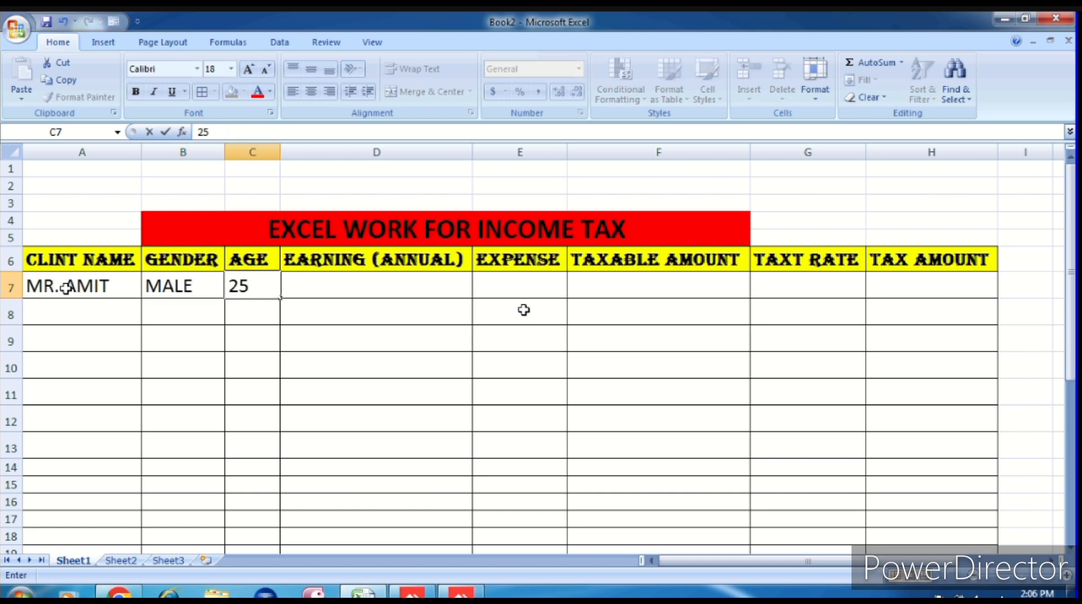
pyautogui.press('Tab')
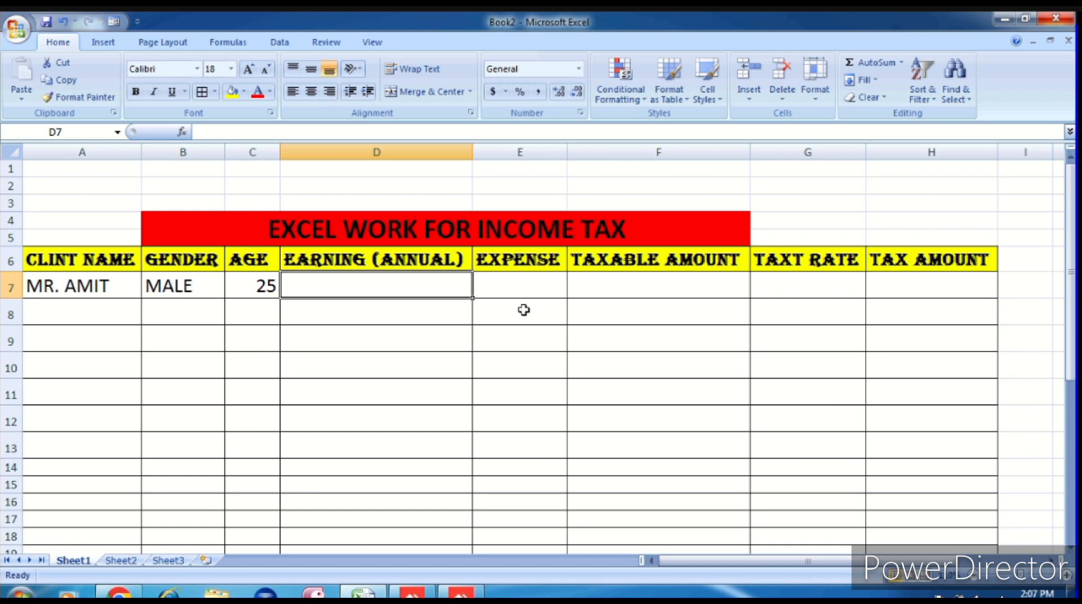
# - Enter the first client's annual earning of 350000 in D7 and expense of 180000 in E7
pyautogui.write('350000')
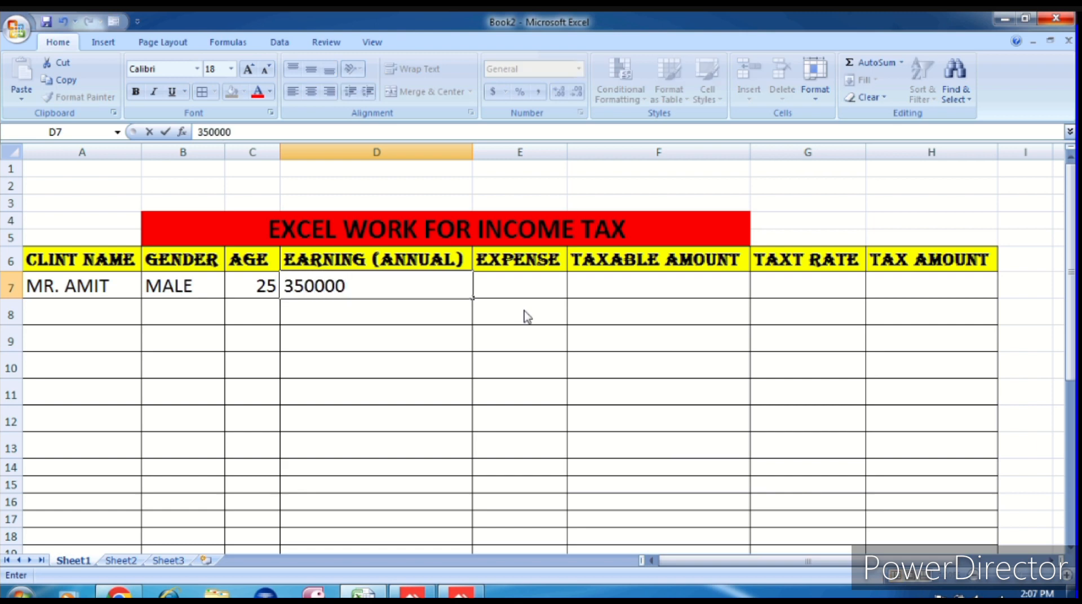
pyautogui.press('Tab')
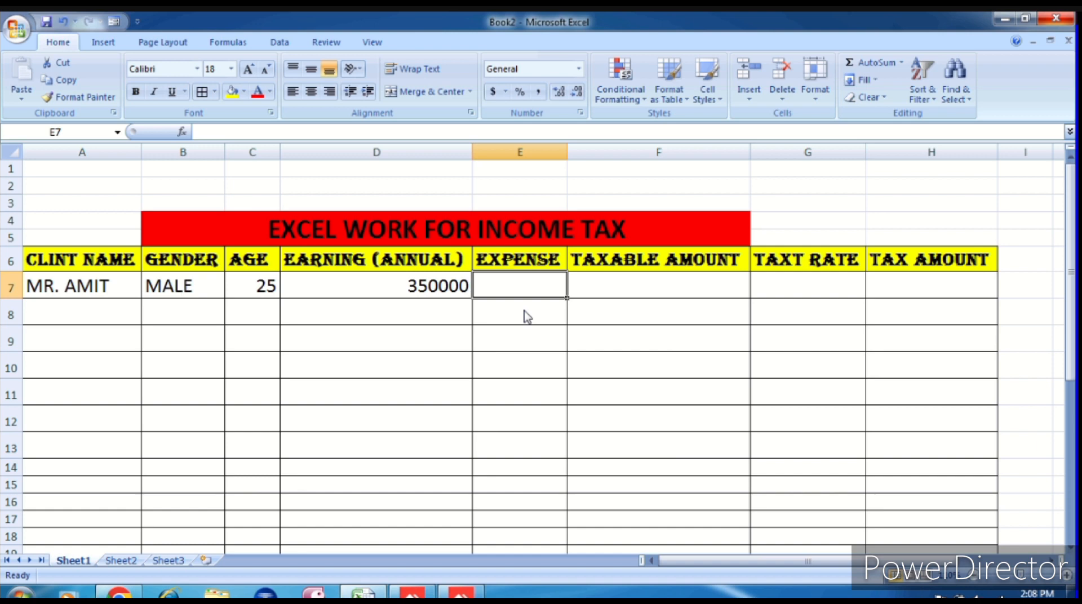
pyautogui.write('180000')
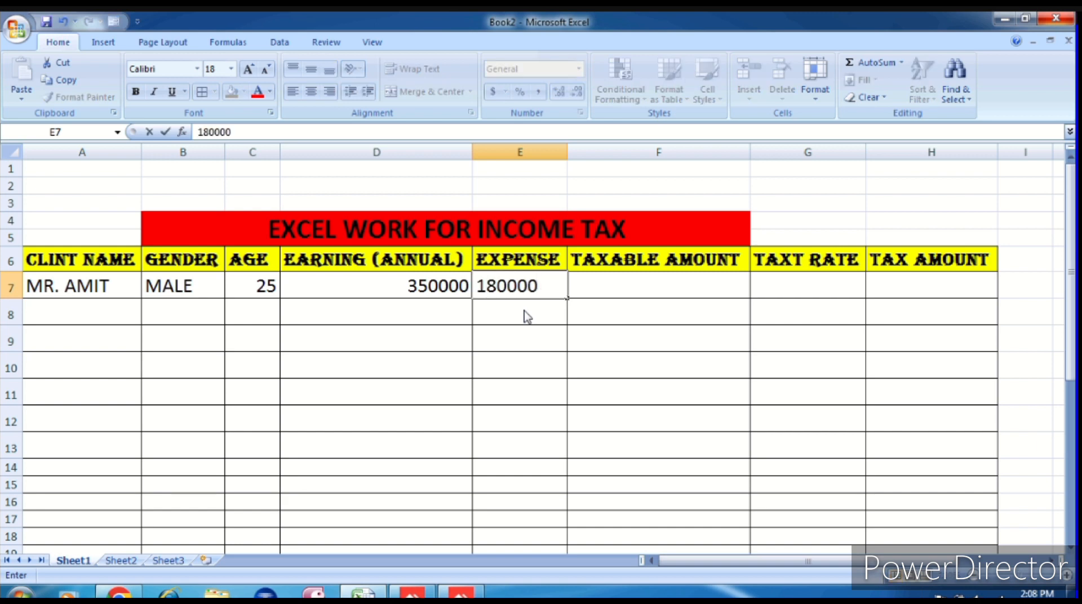
pyautogui.press('Tab')
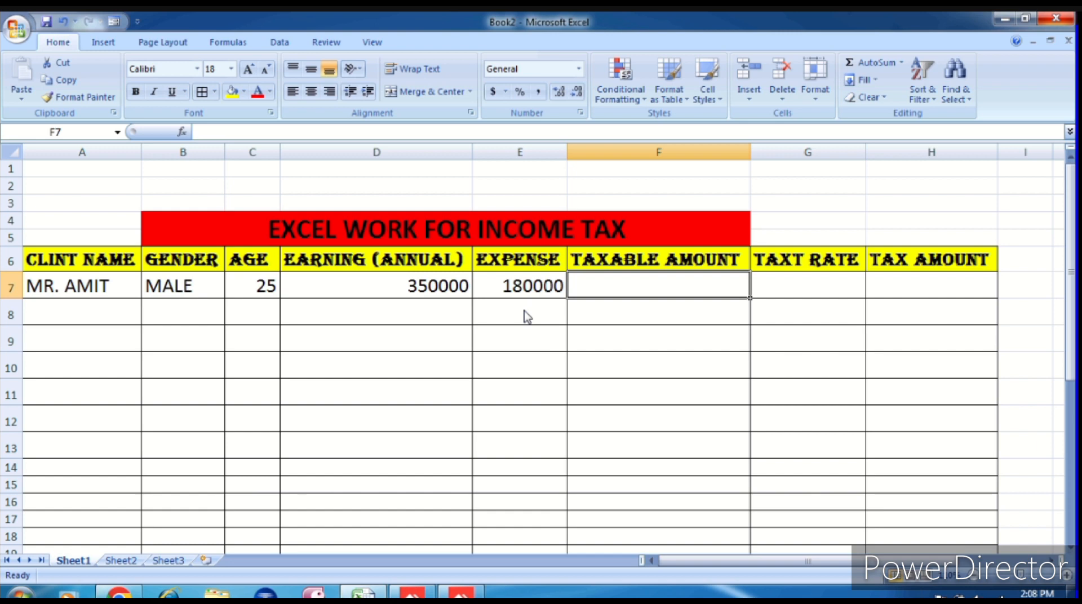
# - Try the formula =E7-D7 for the taxable amount in F7, and clear the cell
pyautogui.write('=')
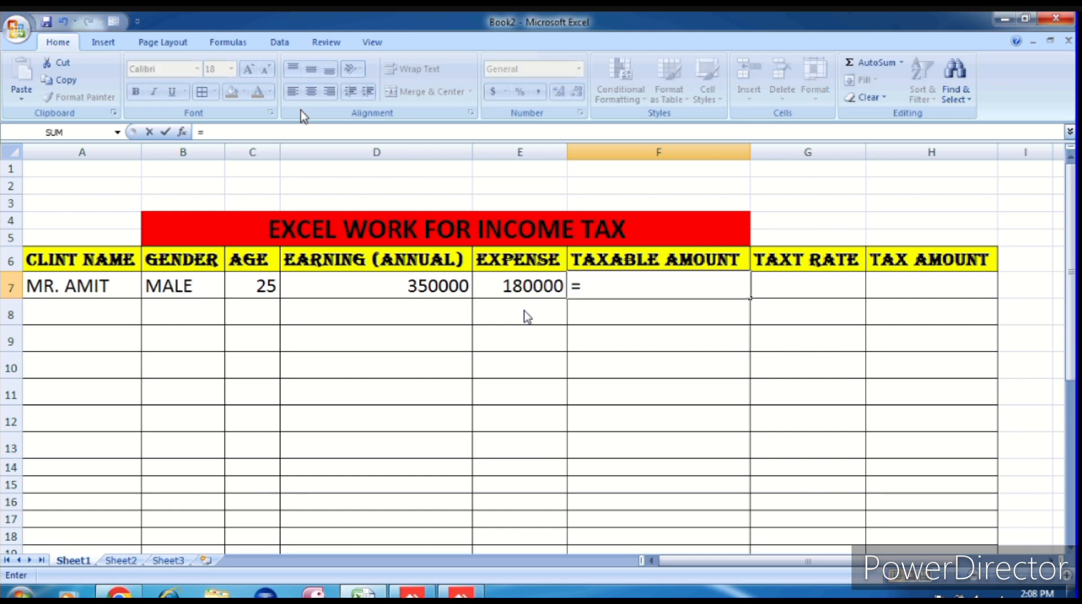
pyautogui.click(500, 290)
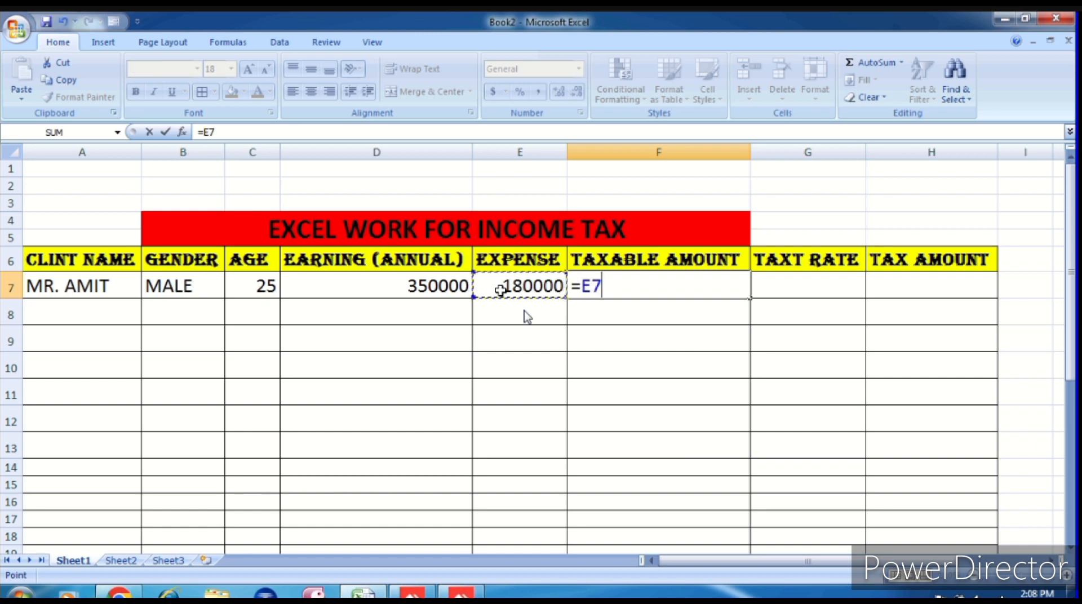
pyautogui.write('-')
pyautogui.click(381, 276)
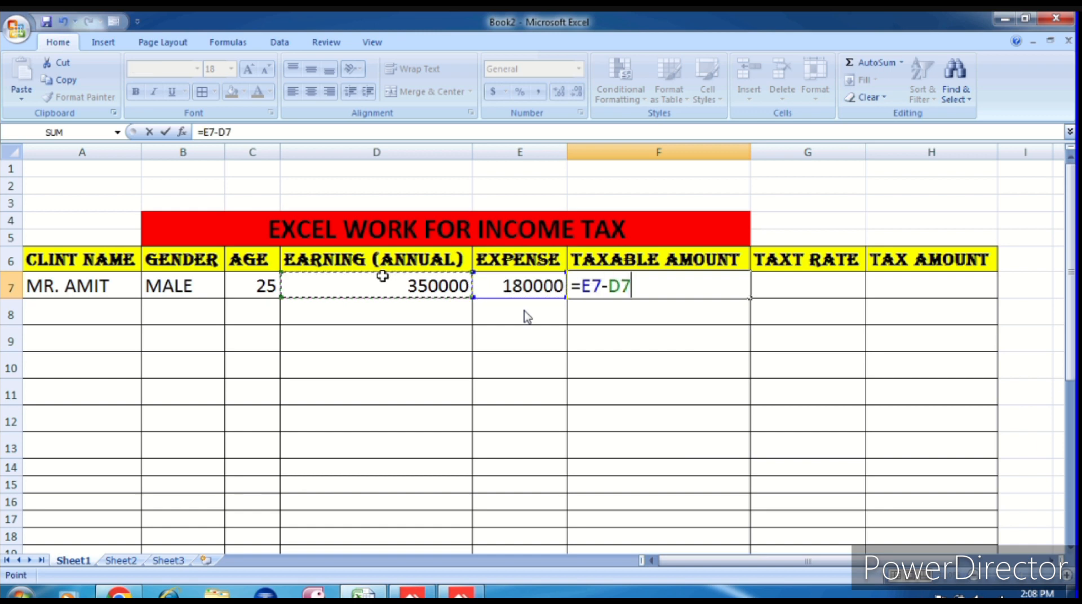
pyautogui.press('Return')
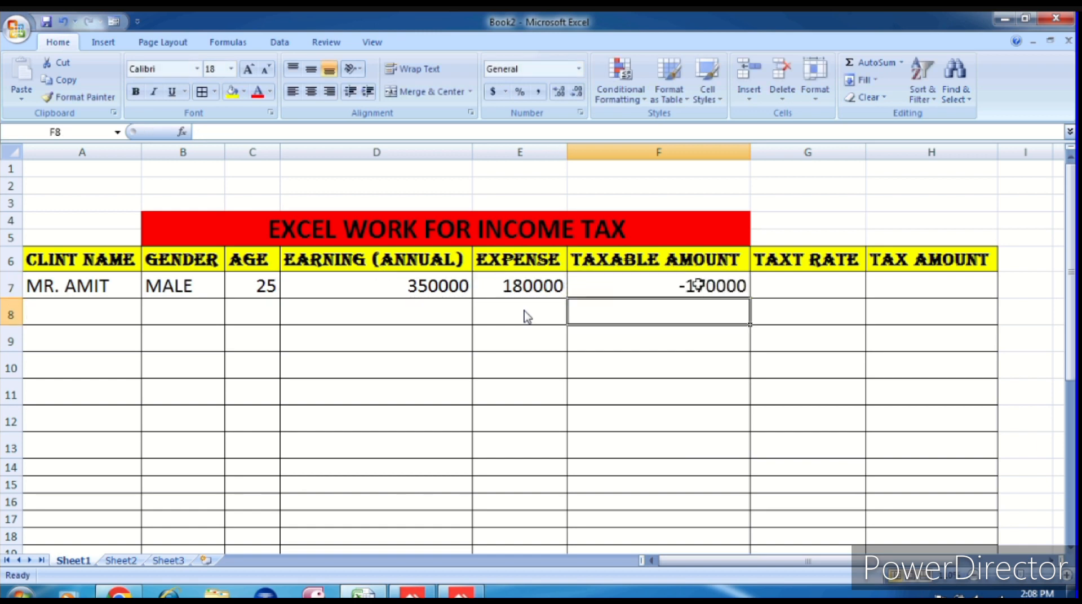
pyautogui.click(698, 285)
pyautogui.press('Delete')
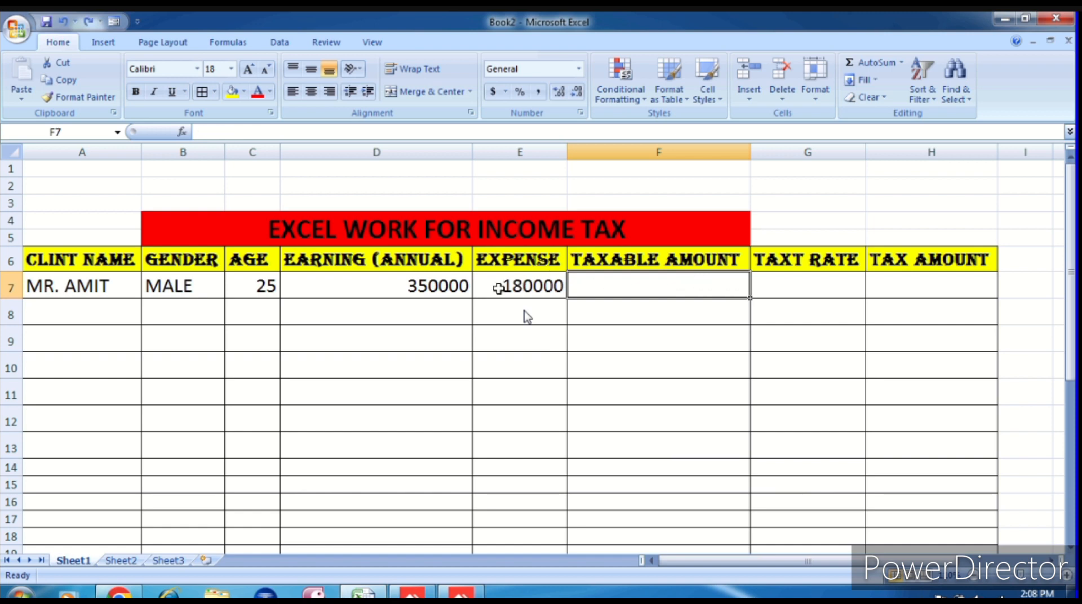
# - Calculate the taxable amount in F7 with the formula =D7-E7
pyautogui.write('=')
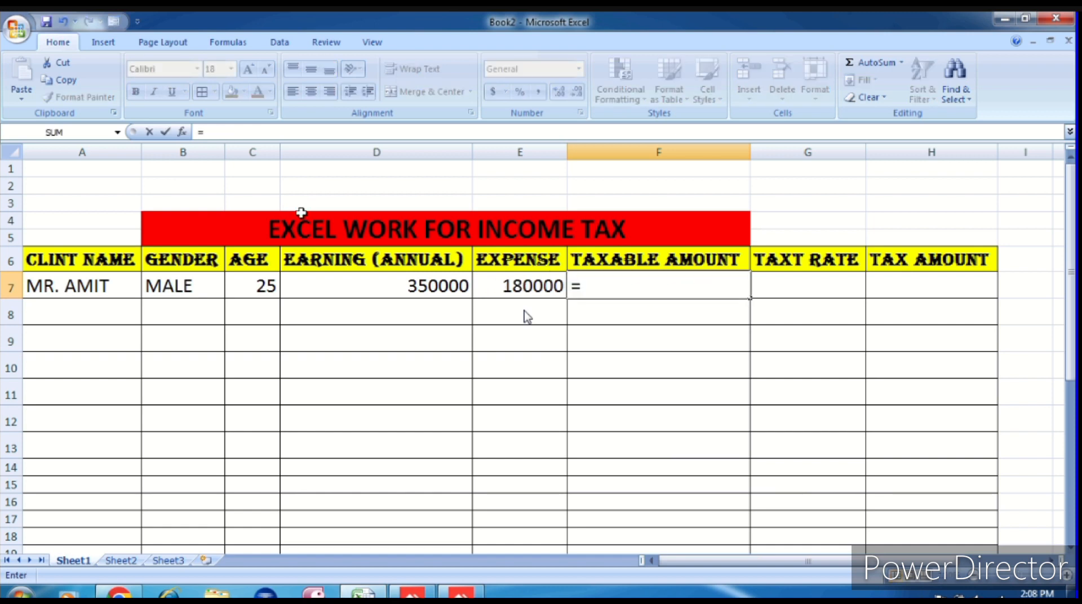
pyautogui.click(394, 291)
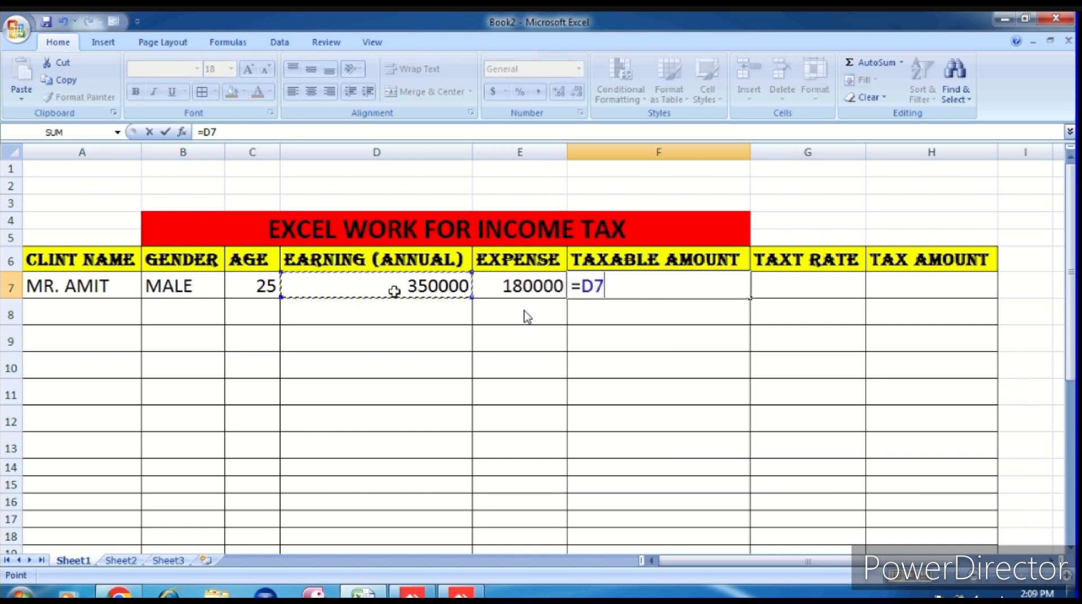
pyautogui.write('-')
pyautogui.click(539, 288)
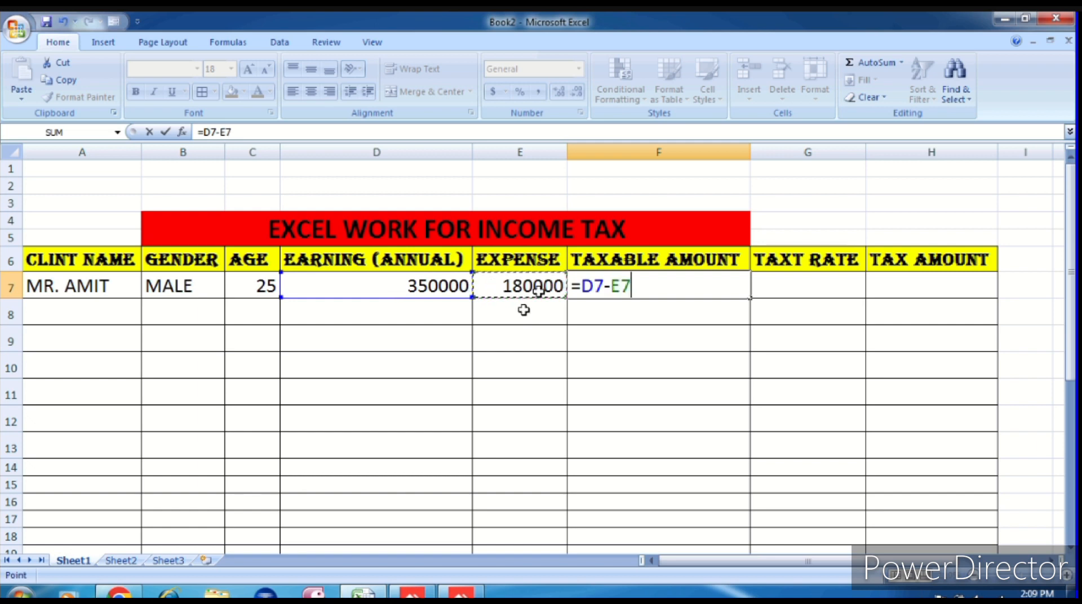
pyautogui.press('Return')
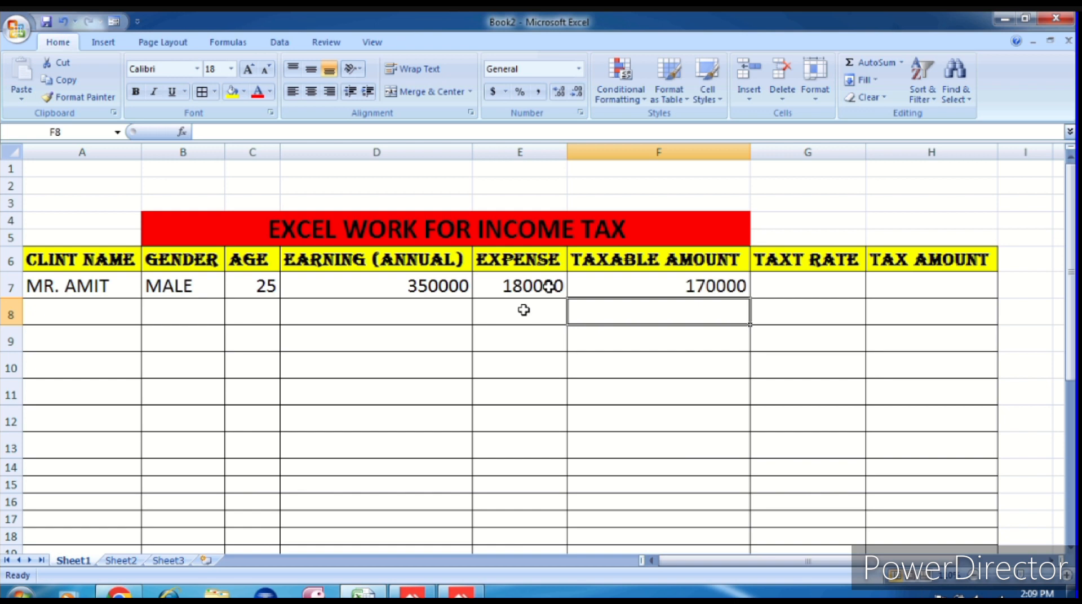
# - Begin the tax rate formula in G7 with an IF condition giving 0% when F7<=250000
pyautogui.click(808, 283)
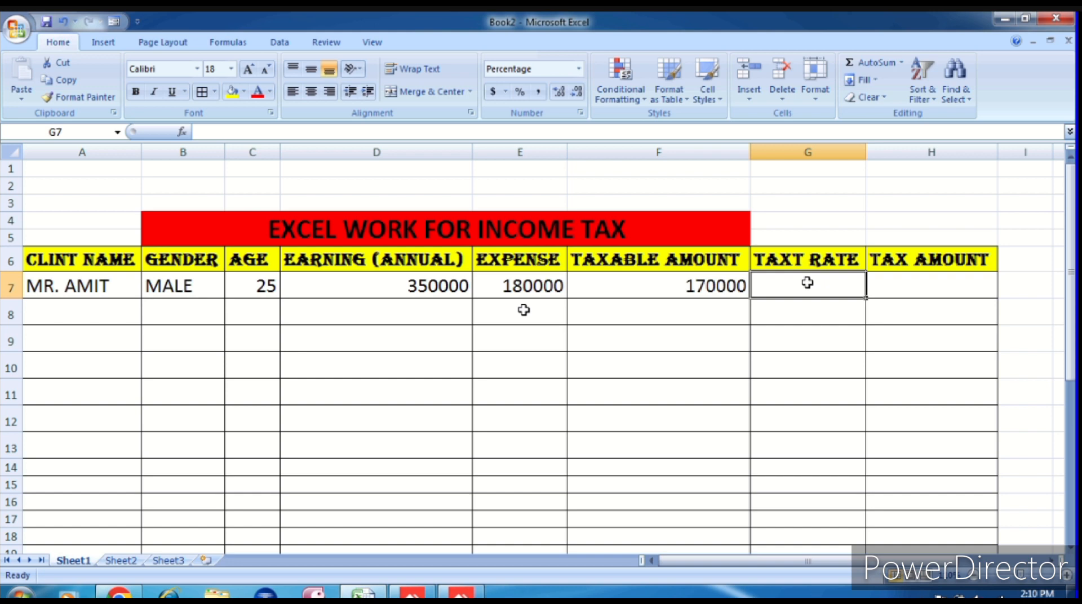
pyautogui.write('=')
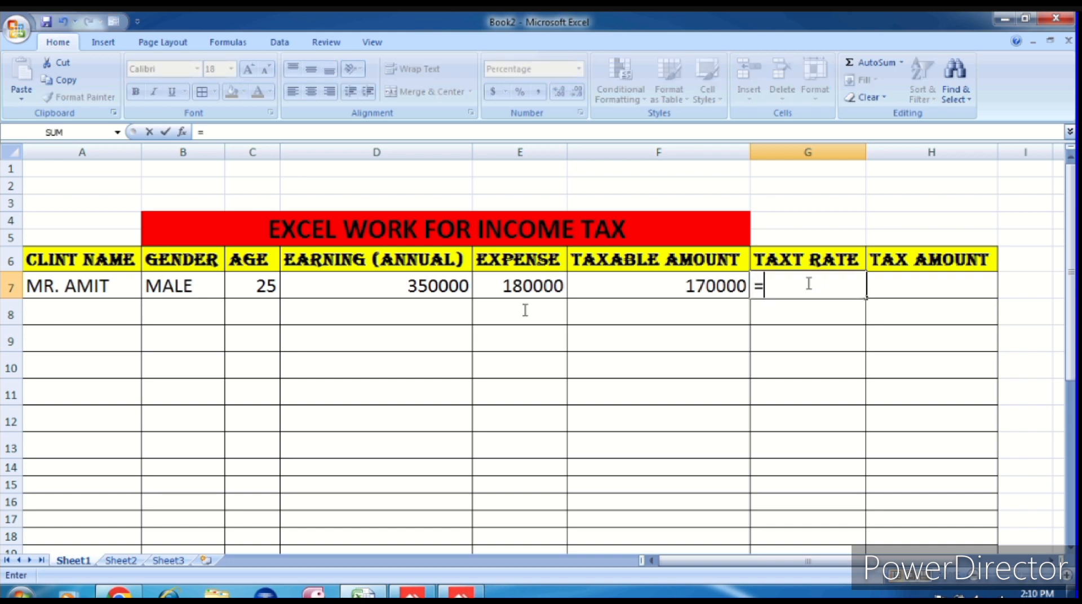
pyautogui.write('IF(')
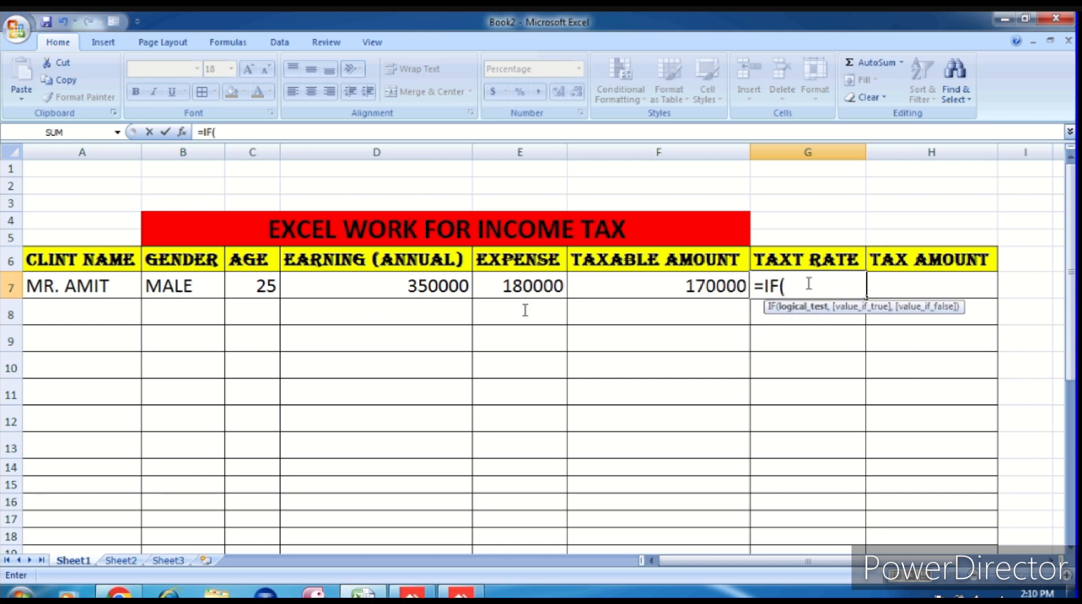
pyautogui.click(691, 287)
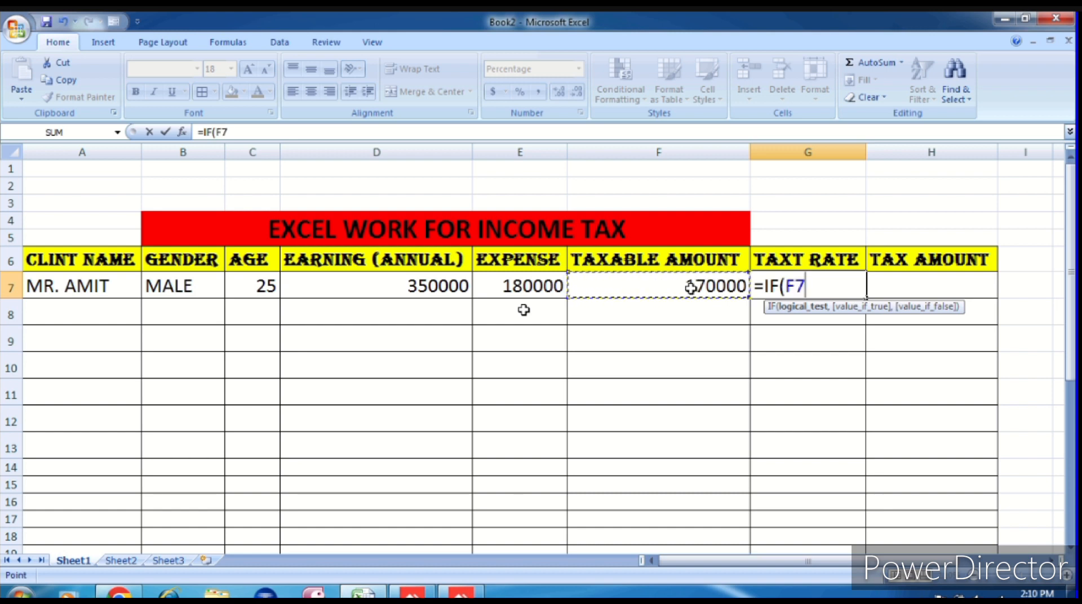
pyautogui.write('<=')
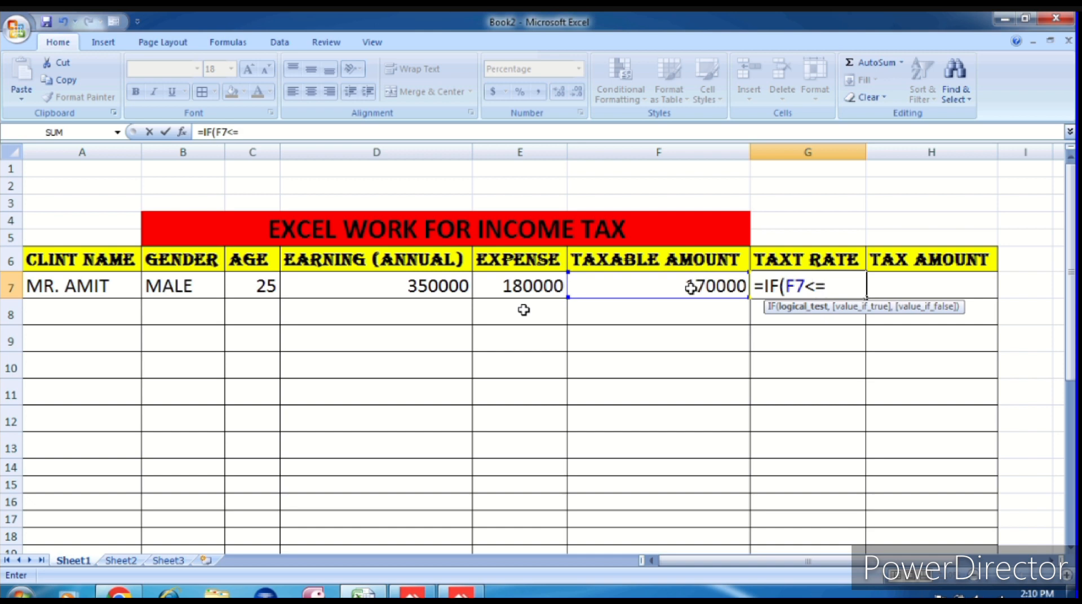
pyautogui.write('25000')
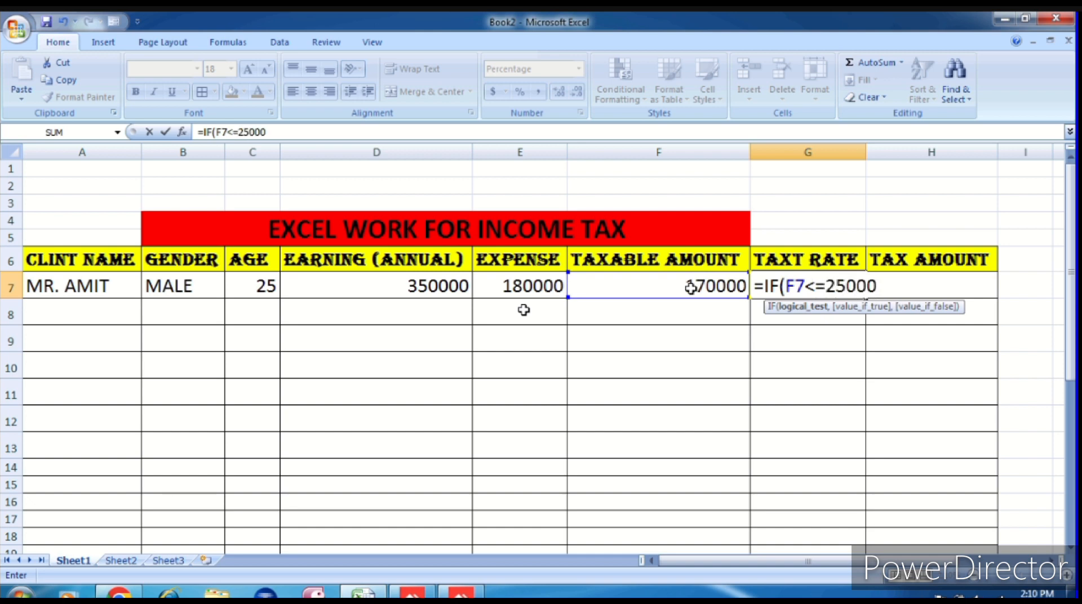
pyautogui.write('0')
pyautogui.write(',')
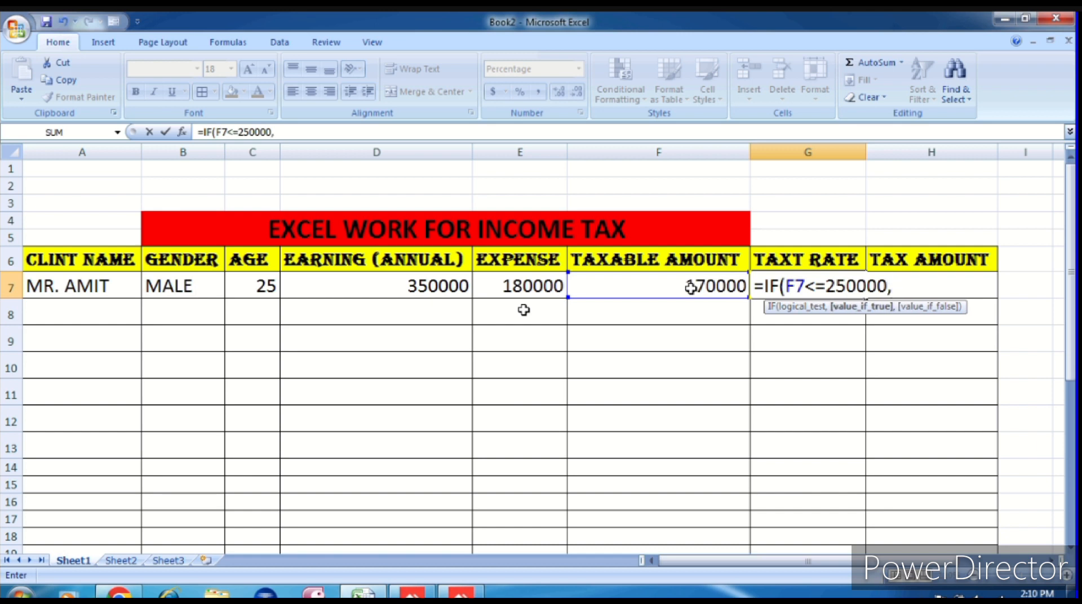
pyautogui.write('0%,')
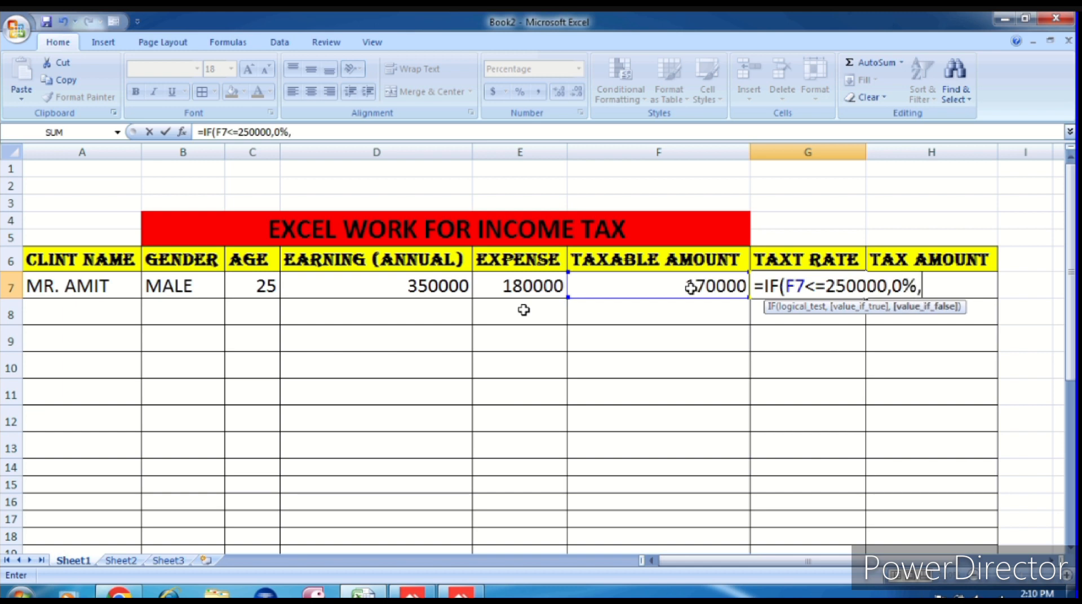
# - Add a nested IF to the G7 formula with the condition F7=<500000 and the rate 5%
pyautogui.write('IF(')
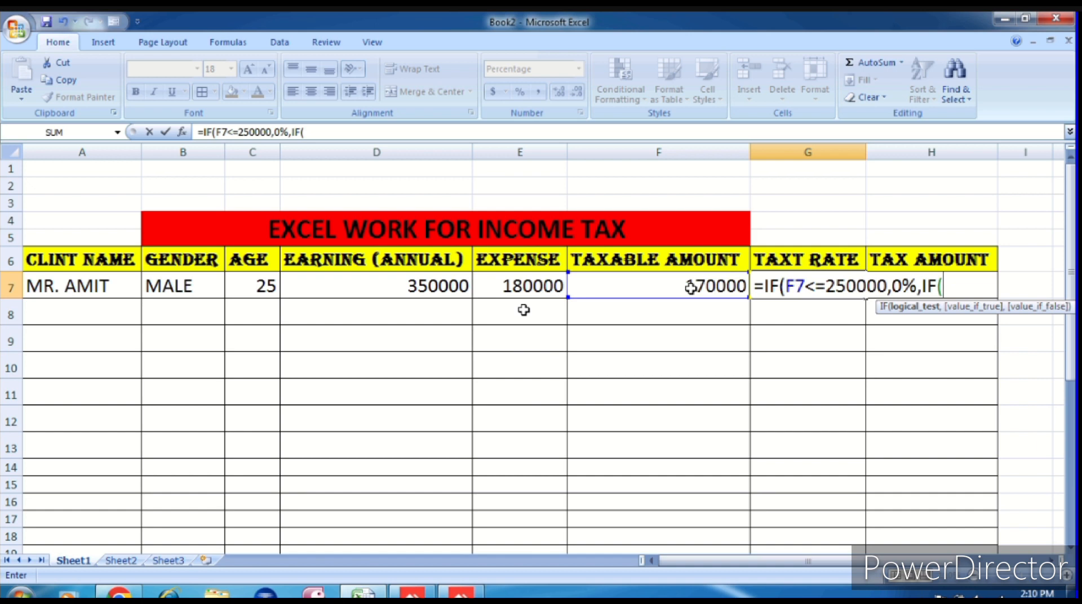
pyautogui.click(691, 288)
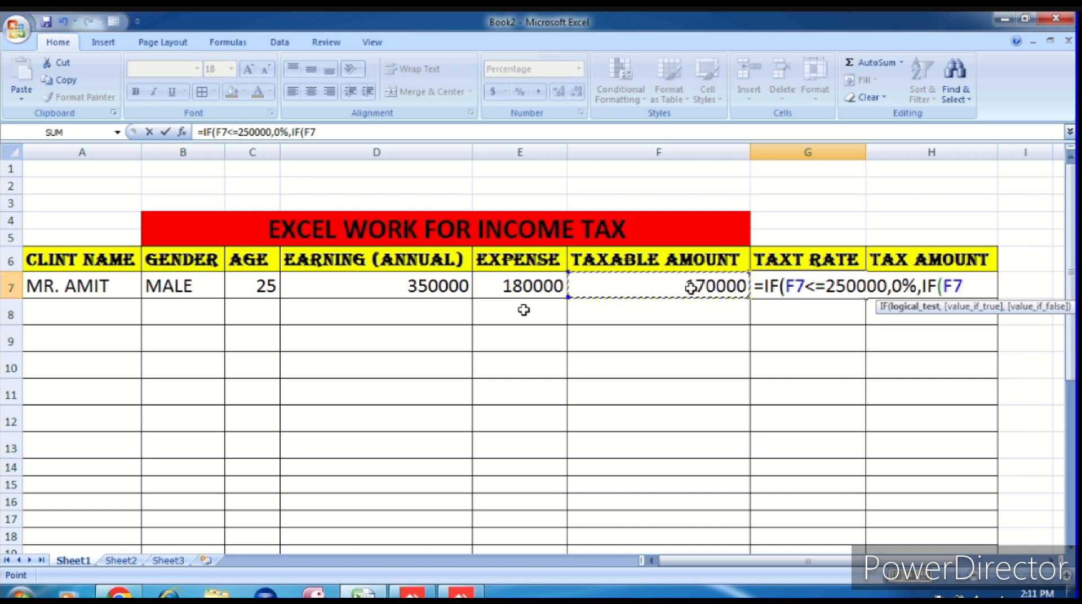
pyautogui.write('=<500000')
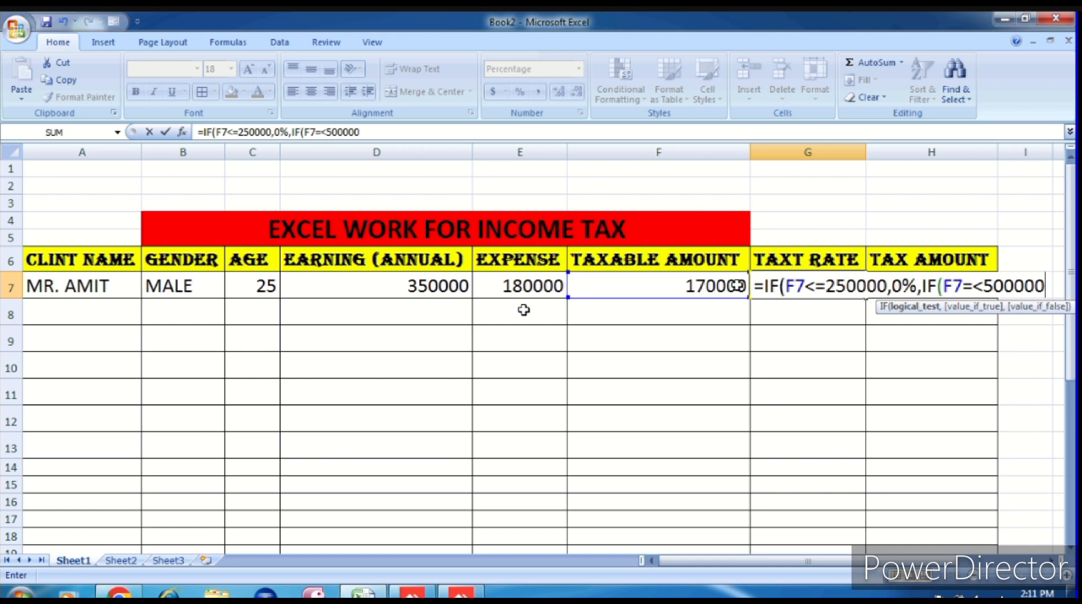
pyautogui.write(',')
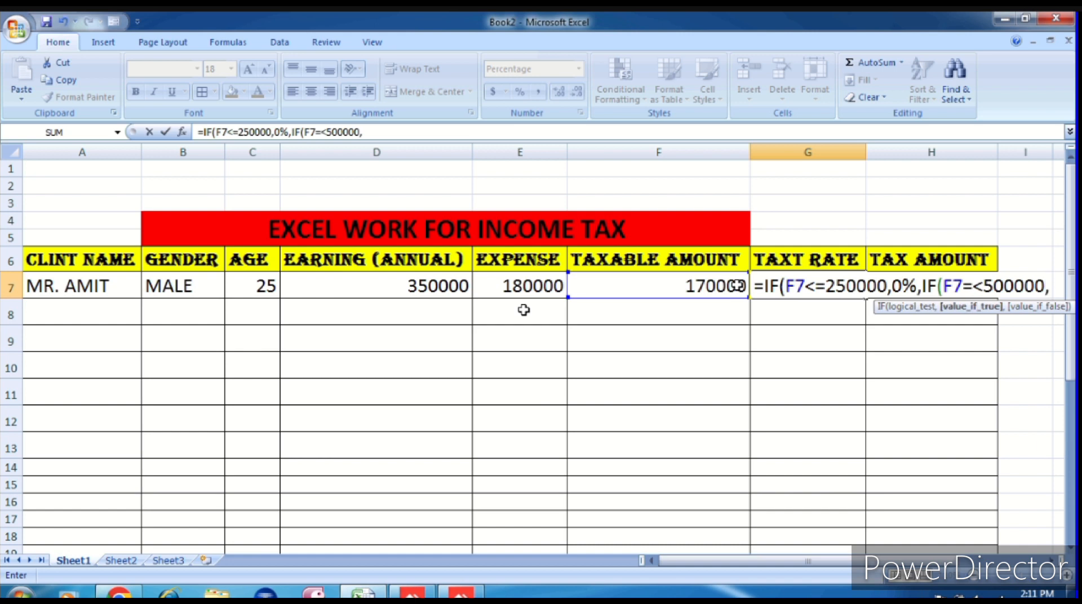
pyautogui.write('5%')
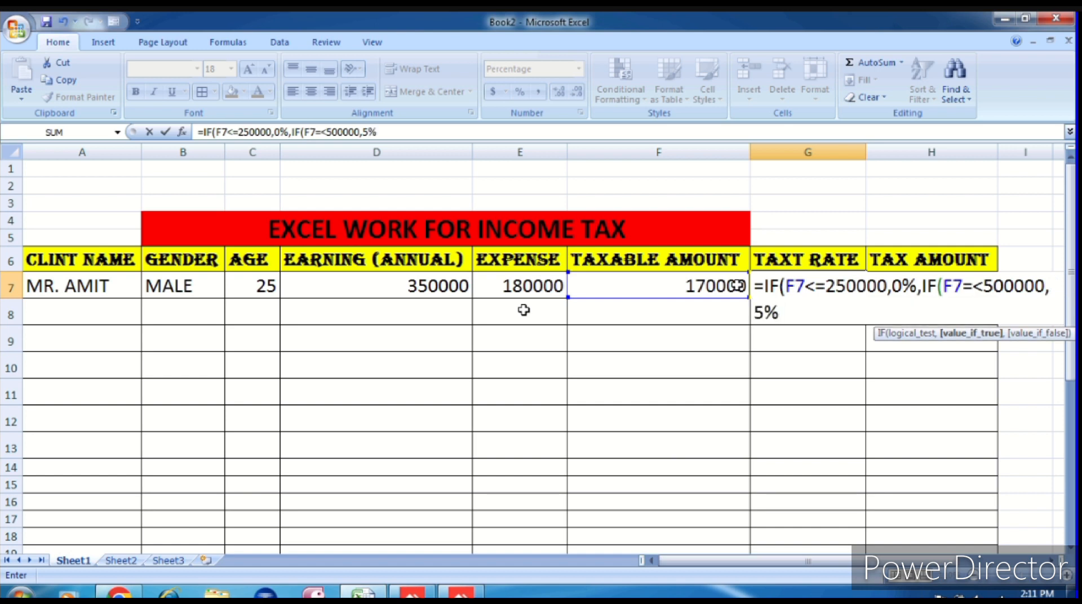
# - Add a third nested IF to the G7 formula with the condition F7=<750000 and the rate 10%
pyautogui.write(',IF')
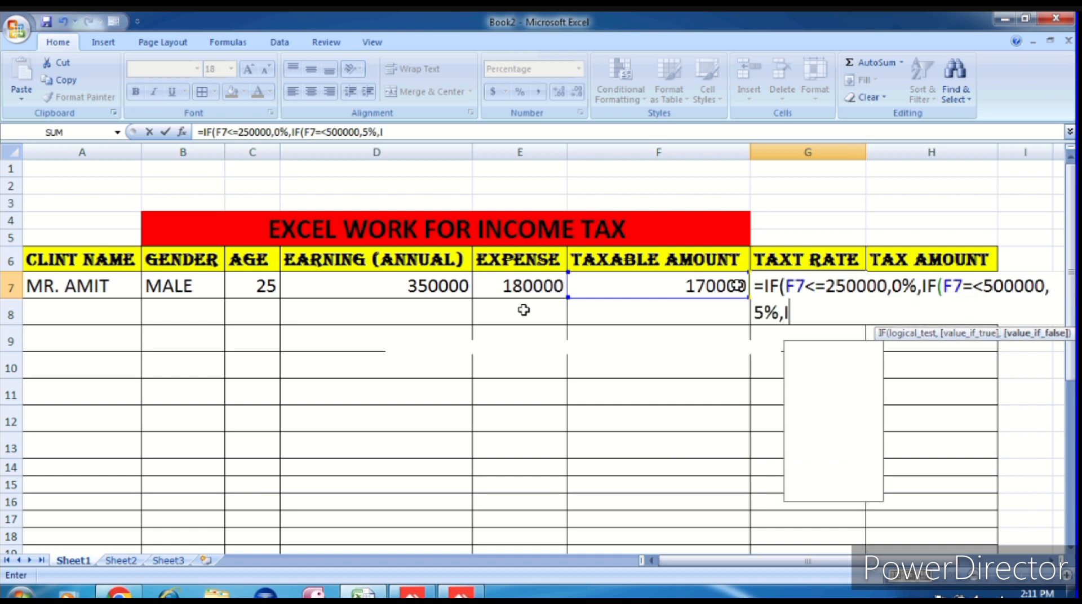
pyautogui.write('(')
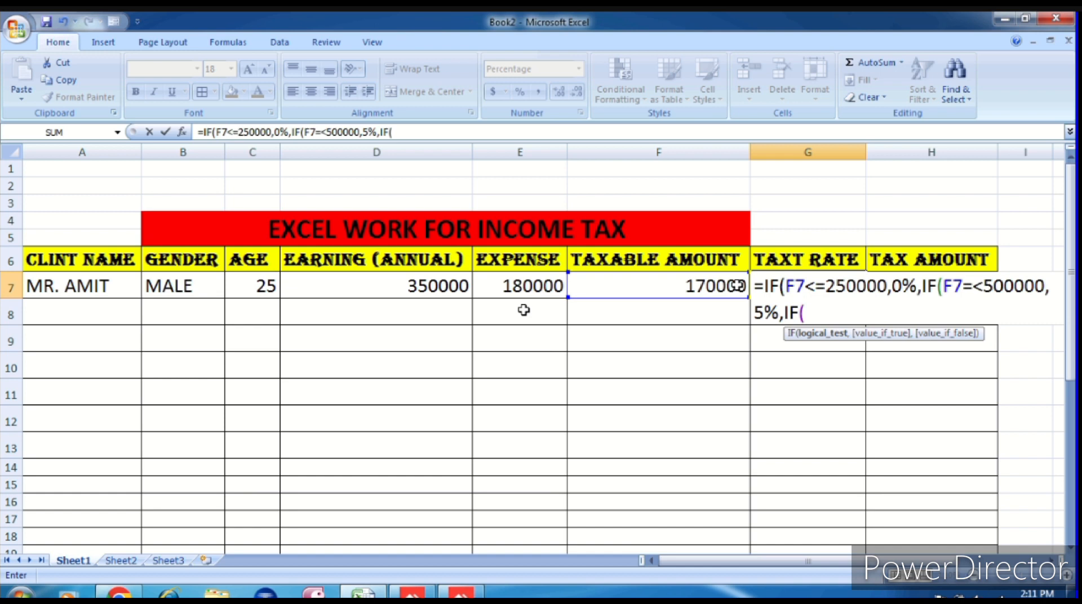
pyautogui.click(693, 290)
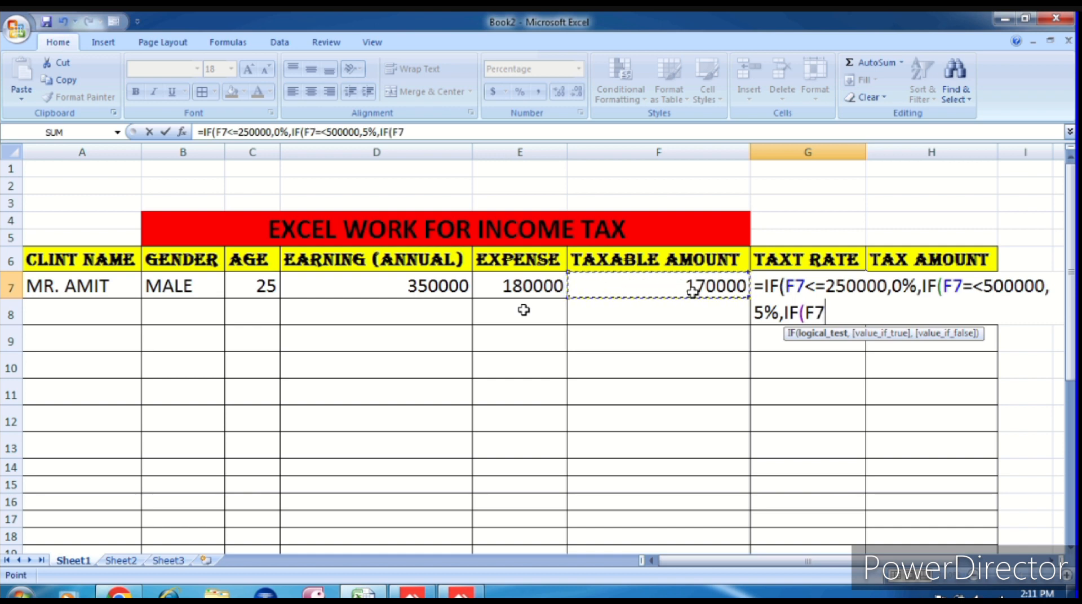
pyautogui.write('<=')
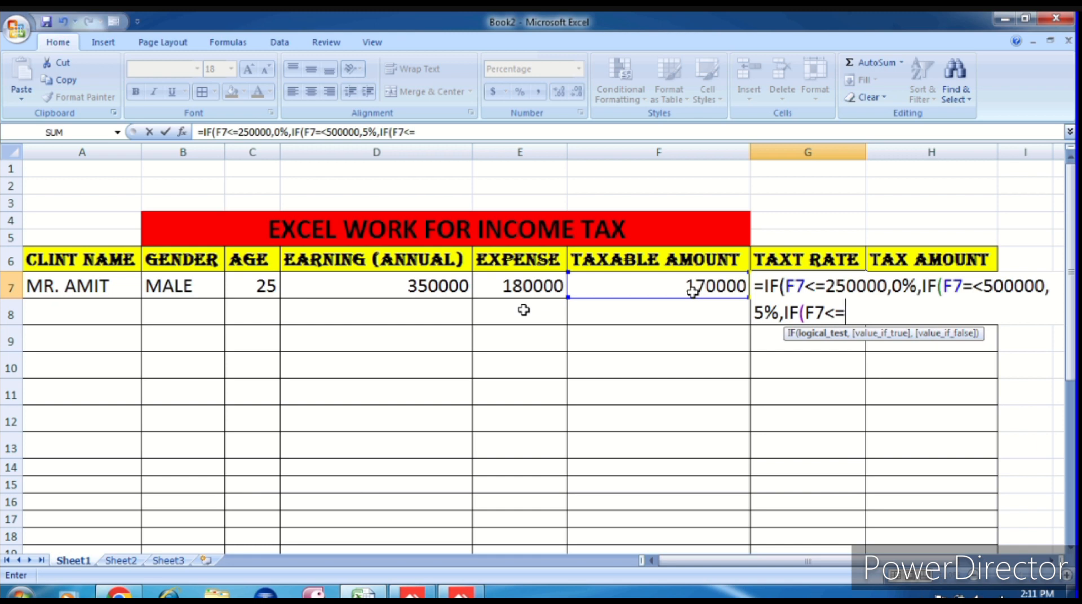
pyautogui.press('BackSpace')
pyautogui.press('BackSpace')
pyautogui.write('=<')
pyautogui.write('750000')
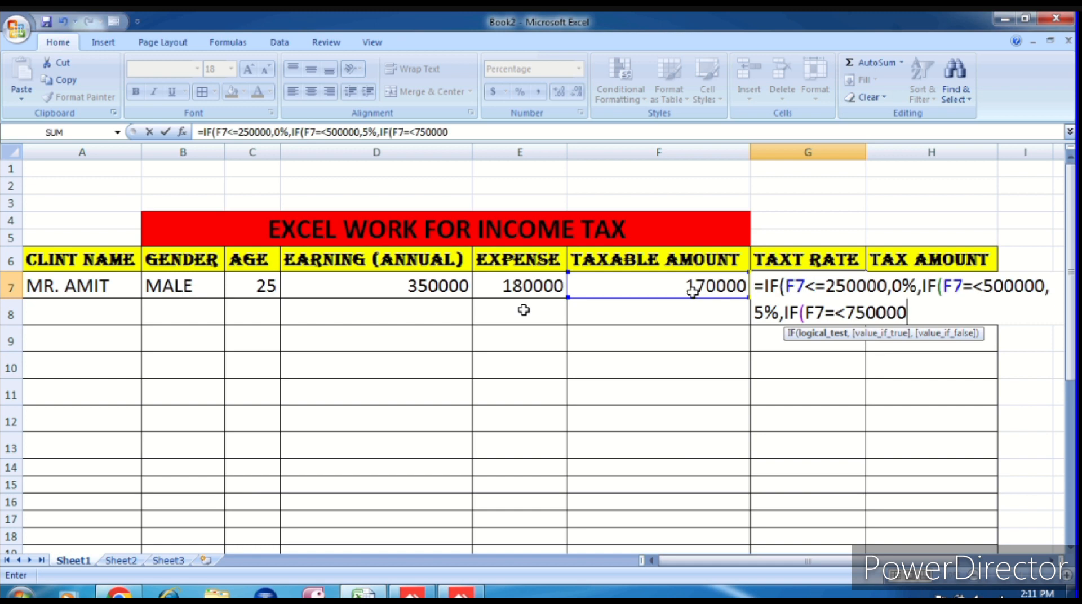
pyautogui.write(',1')
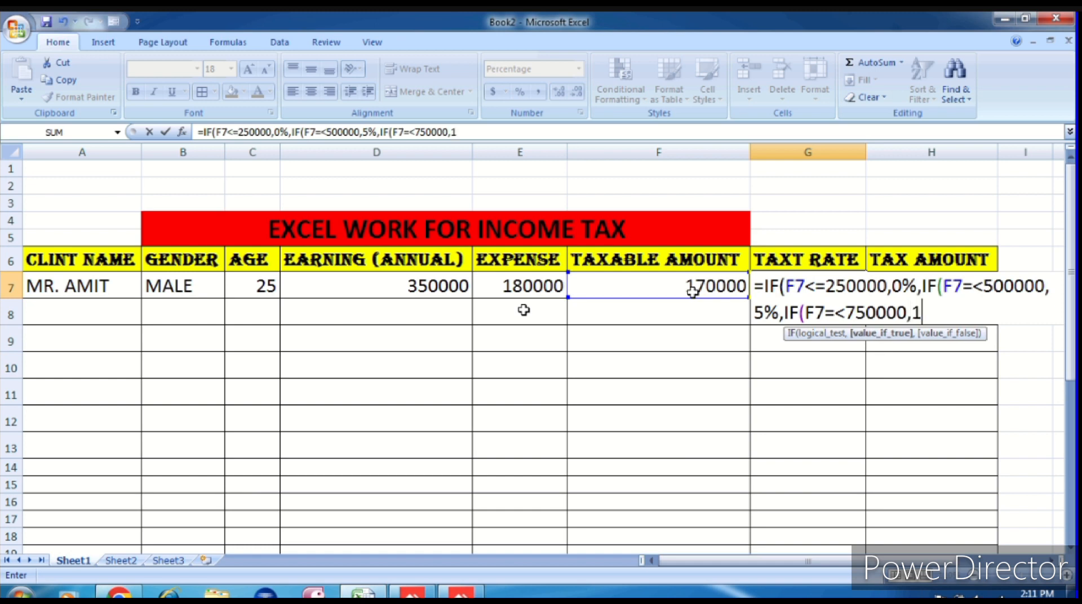
pyautogui.write('0%')
# - Close the three nested IFs in the G7 formula and enter it, accepting the proposed correction of the comparison operators
pyautogui.write(')))')
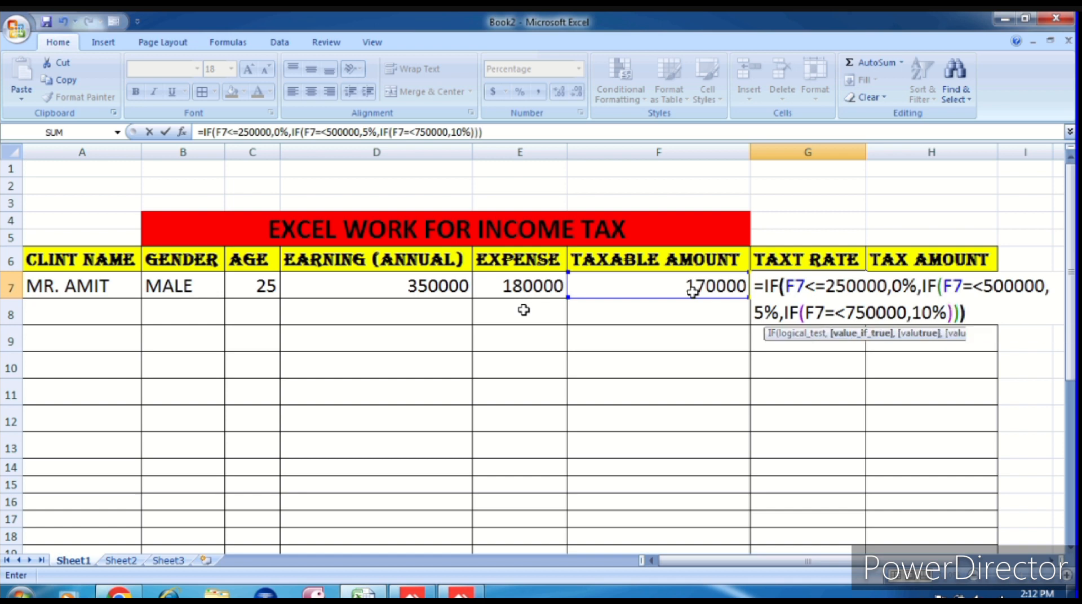
pyautogui.press('Return')
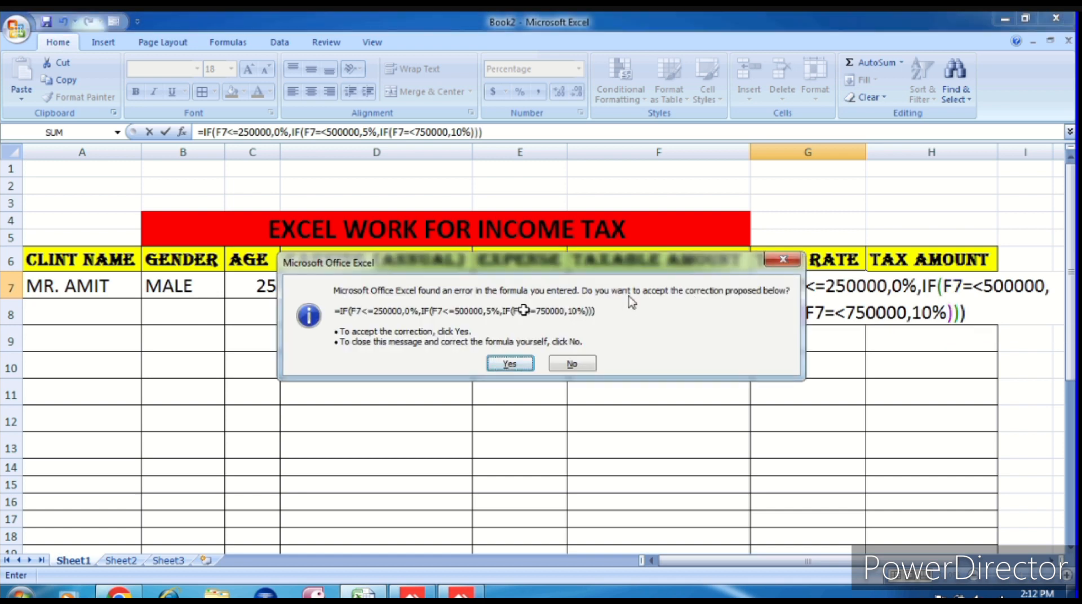
pyautogui.press('Return')
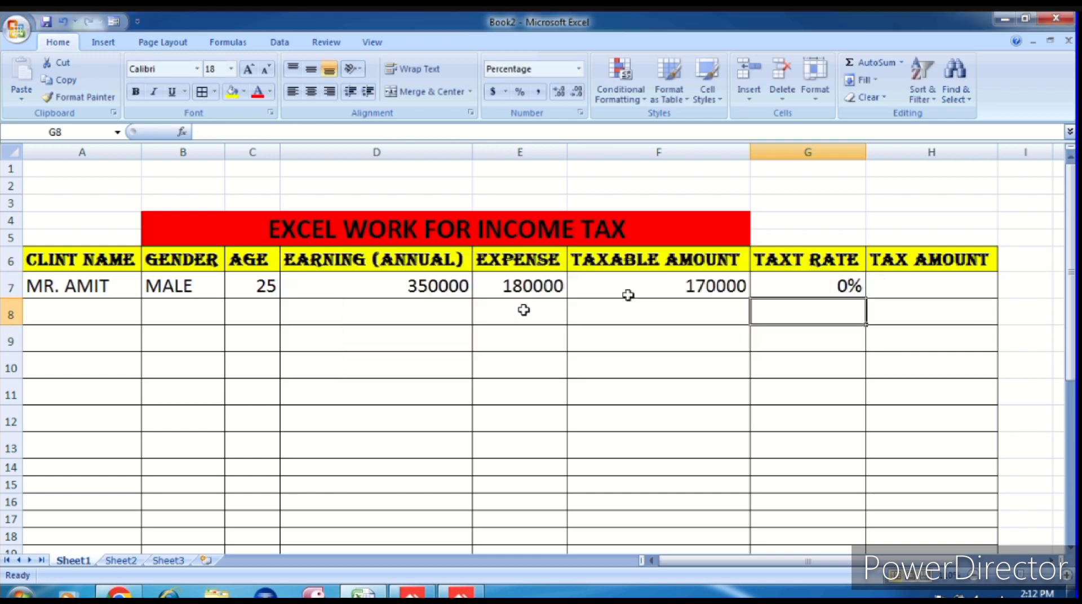
pyautogui.click(813, 282)
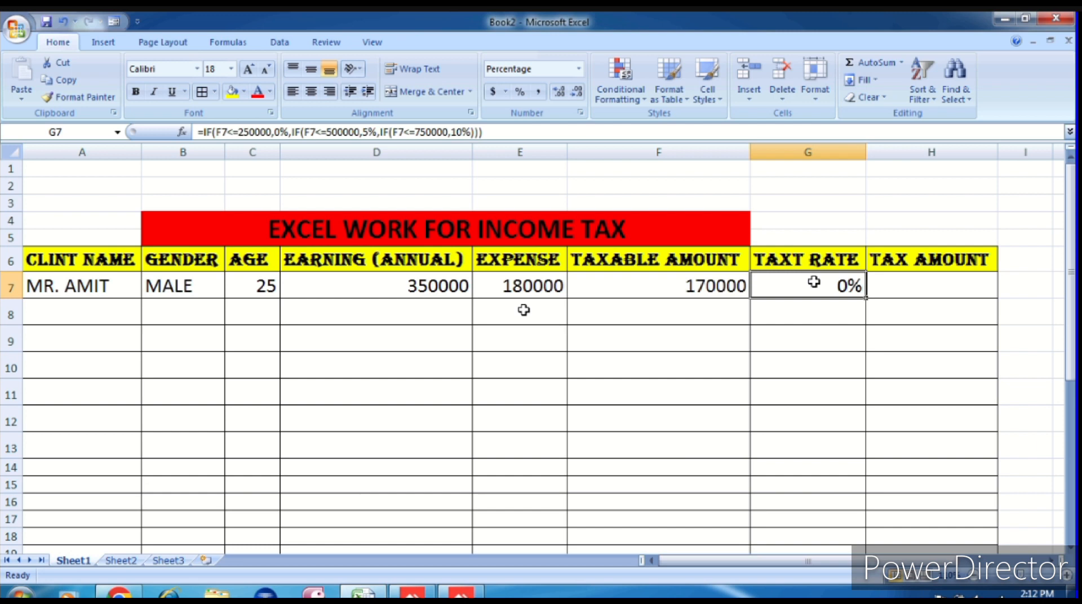
# - Calculate the tax amount in H7 with the formula =F7*G7
pyautogui.click(907, 284)
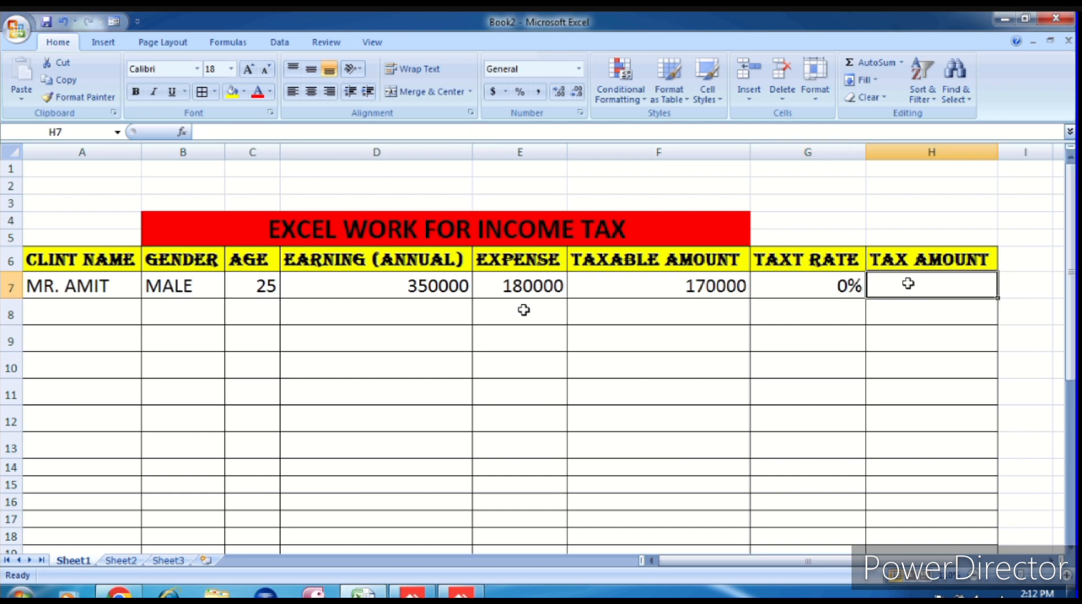
pyautogui.write('=')
pyautogui.click(689, 285)
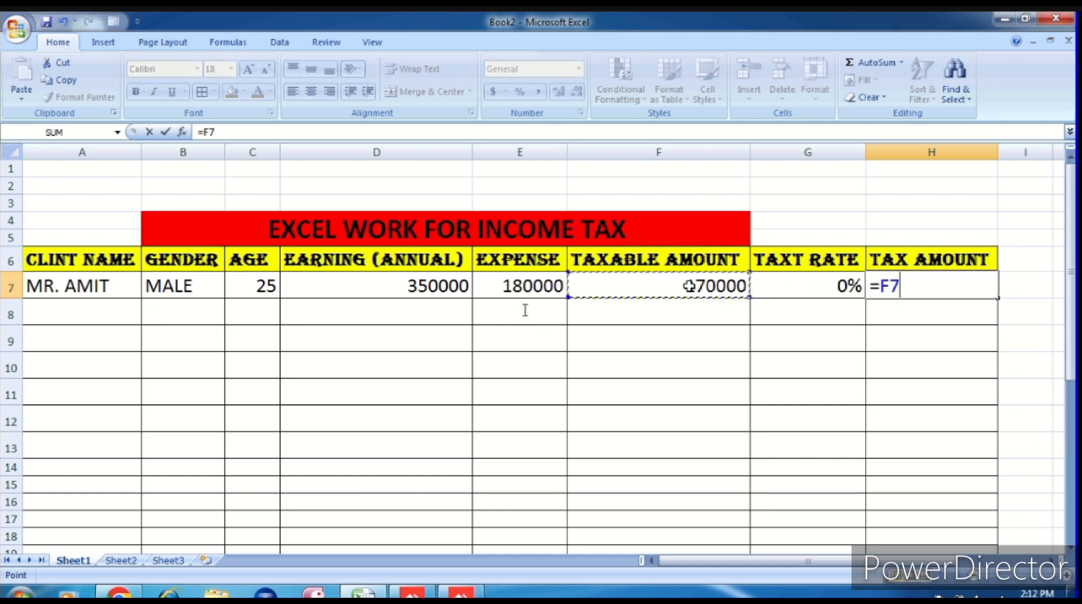
pyautogui.write('*')
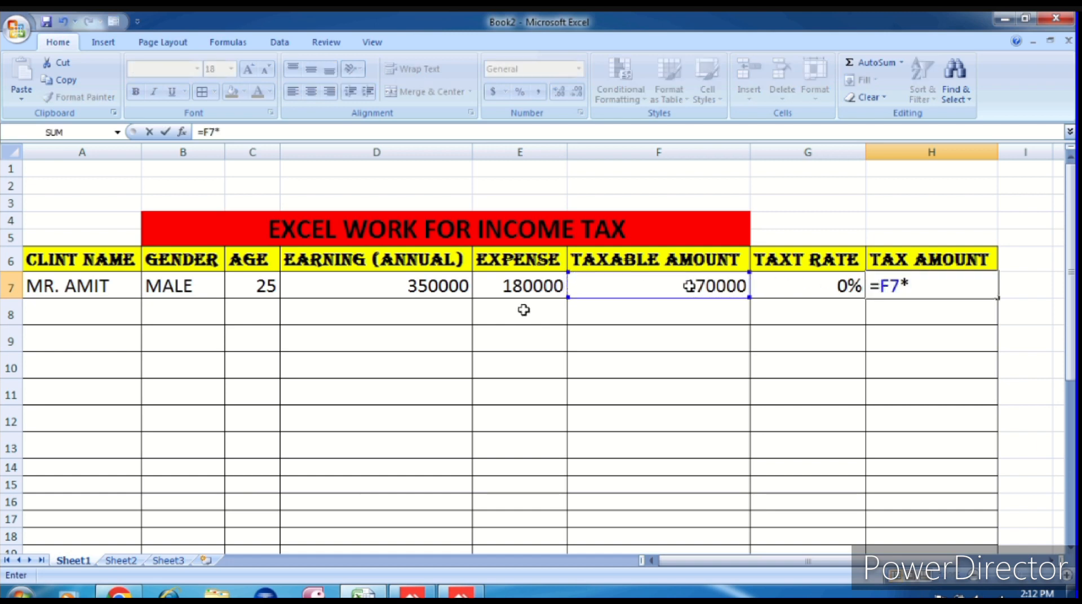
pyautogui.click(778, 288)
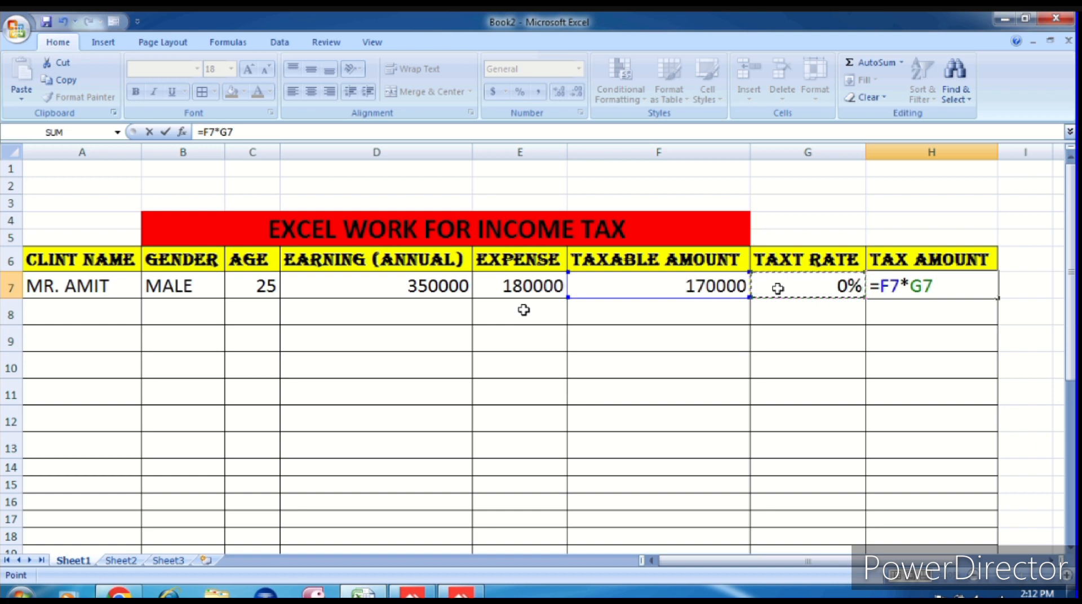
pyautogui.press('Return')
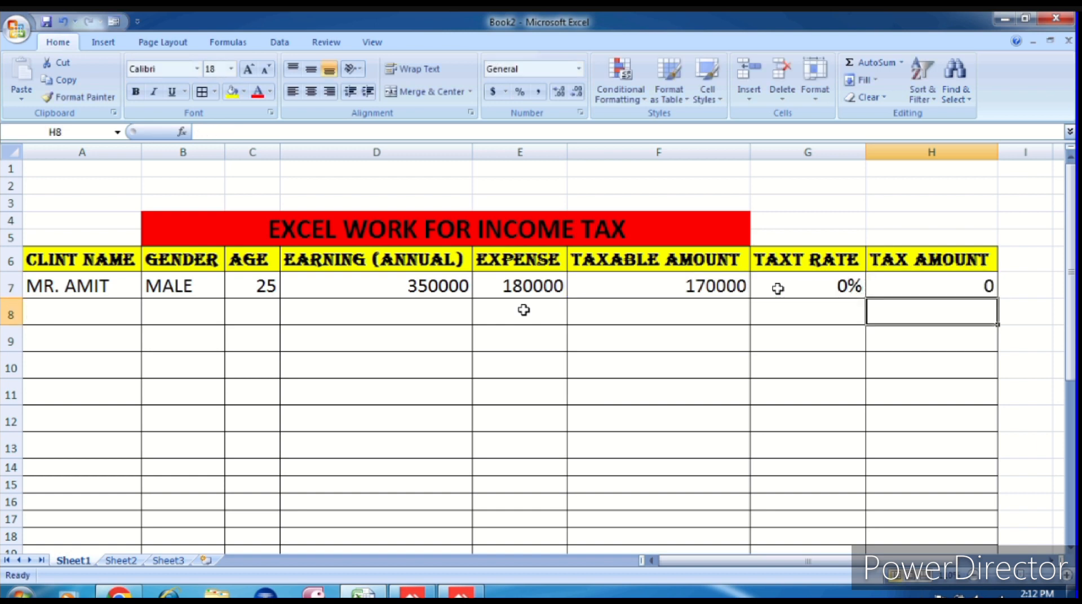
pyautogui.click(917, 278)
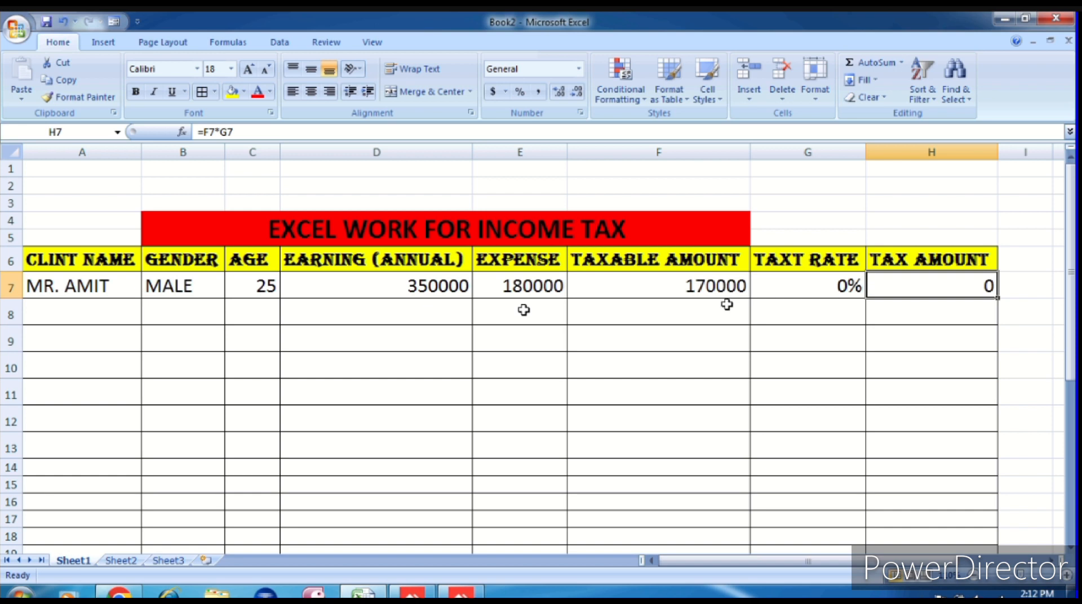
# - Enter the second client's name in A8
pyautogui.click(85, 313)
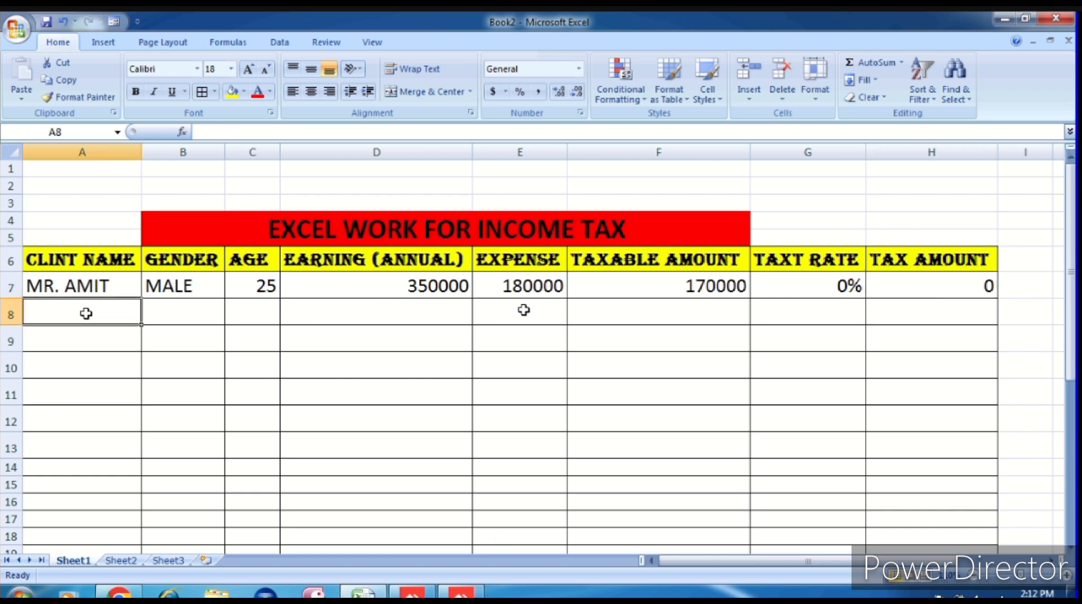
pyautogui.write('HO')
pyautogui.press('BackSpace')
pyautogui.press('BackSpace')
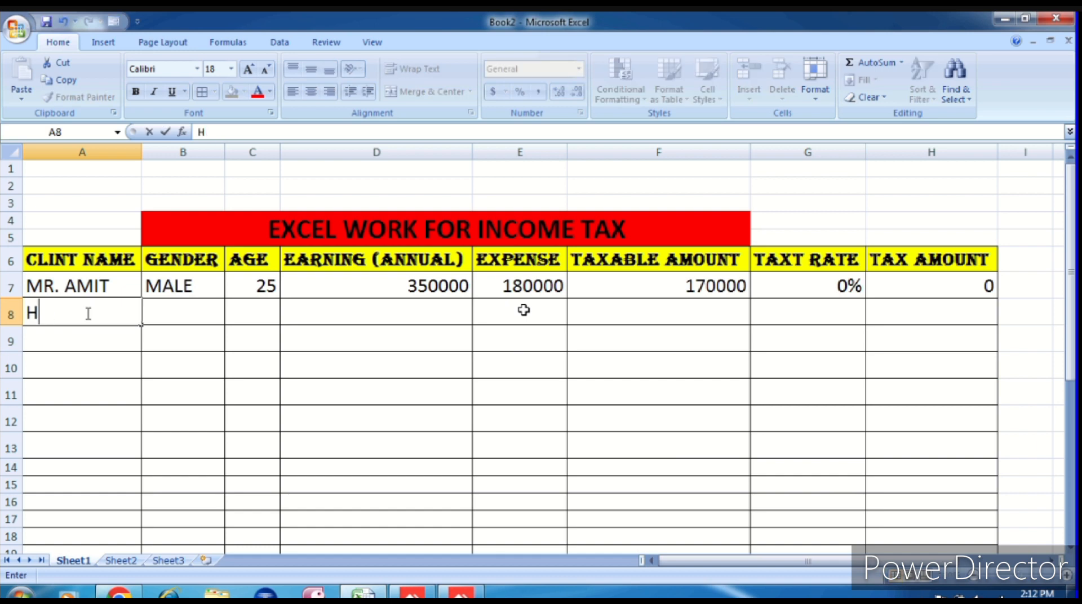
pyautogui.write('RHOT')
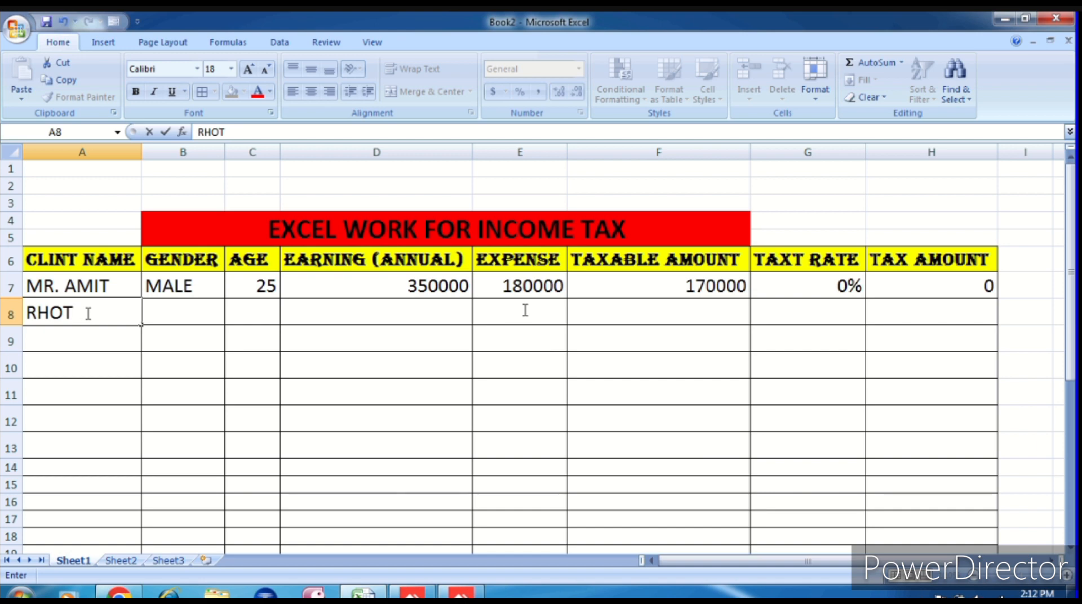
pyautogui.press('Return')
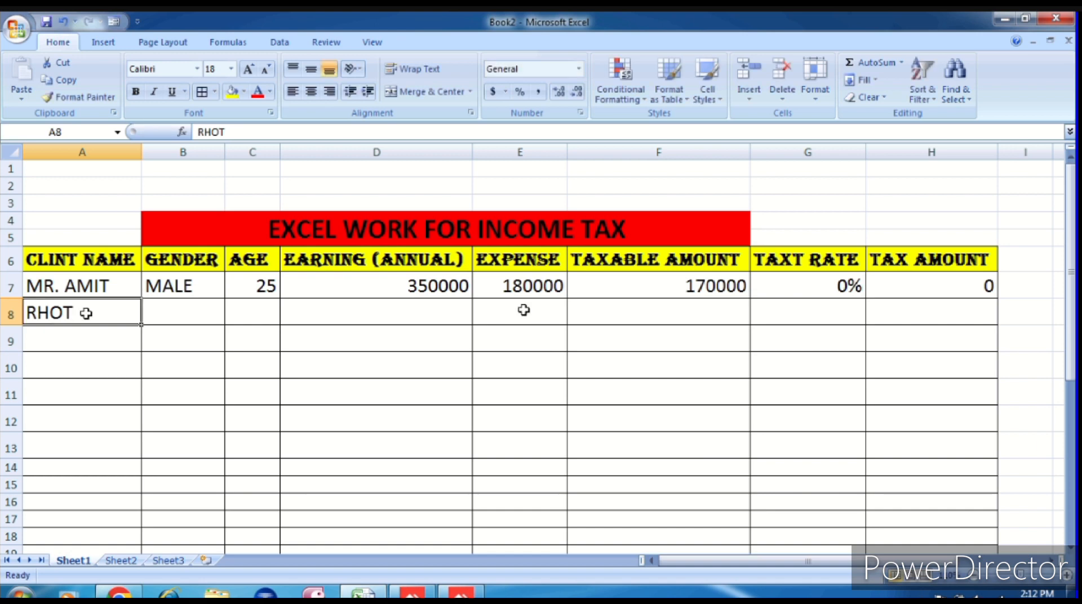
pyautogui.click(84, 367)
pyautogui.click(98, 310)
# - Fill the gender MALE from B7 down to B8 and enter the age 30 in C8
pyautogui.click(193, 313)
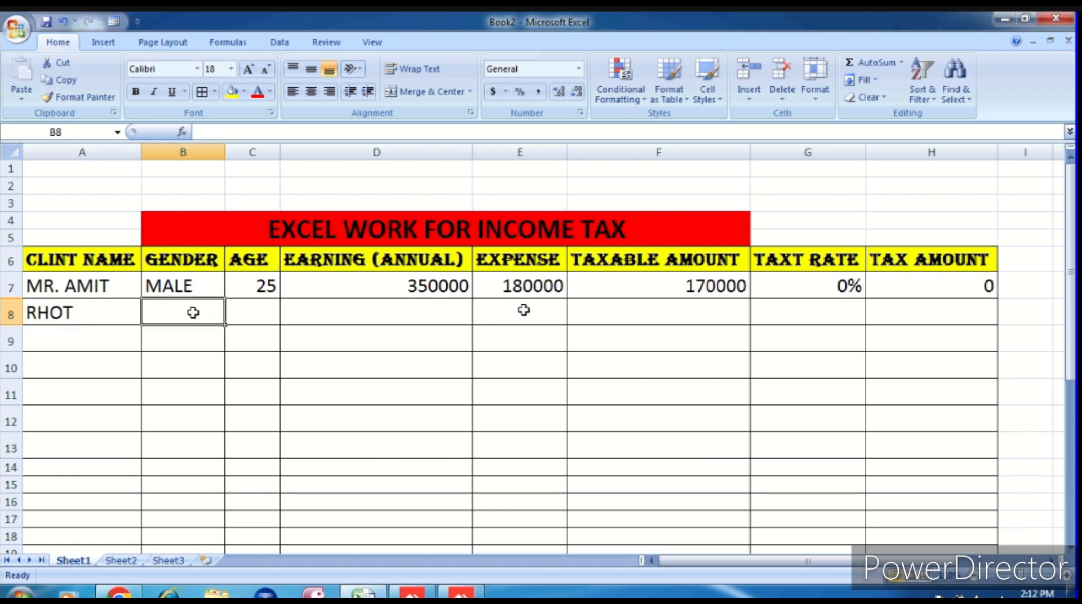
pyautogui.doubleClick(215, 285)
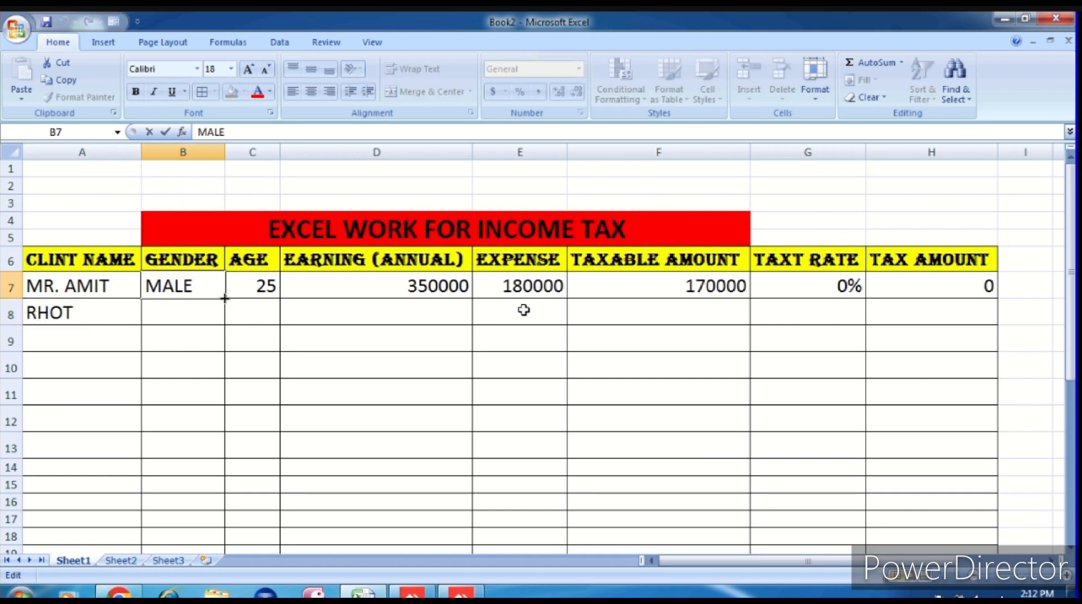
pyautogui.moveTo(225, 298); pyautogui.dragTo(226, 321)
pyautogui.click(251, 308)
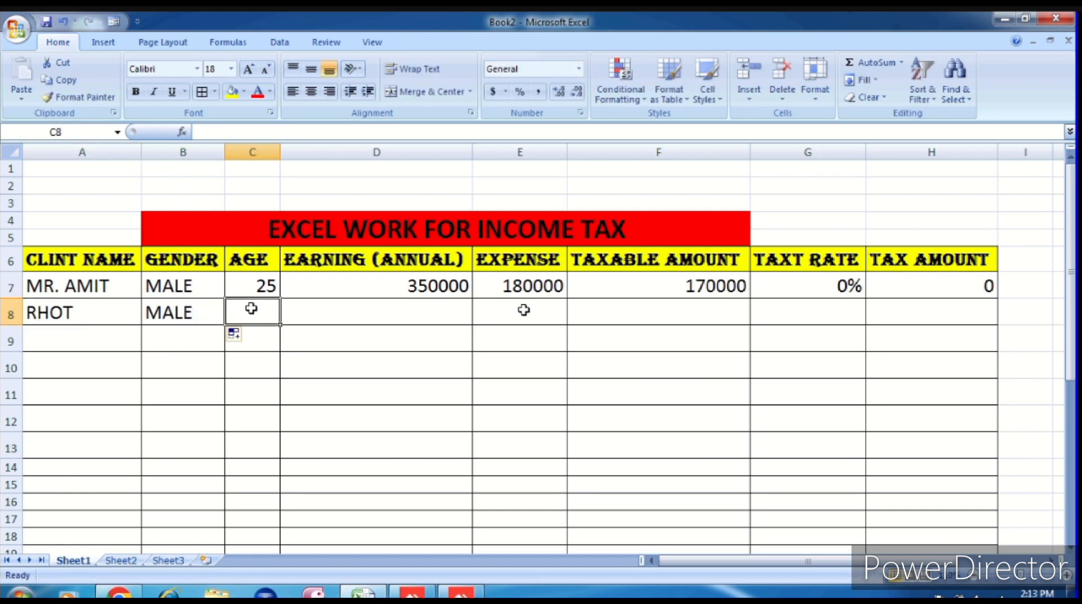
pyautogui.write('30')
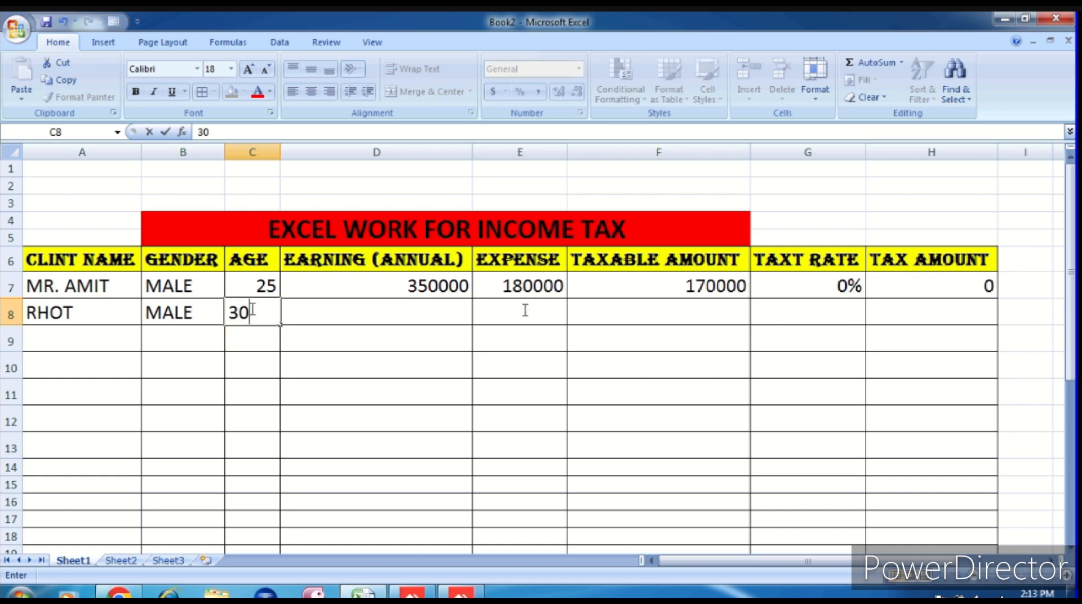
pyautogui.press('Tab')
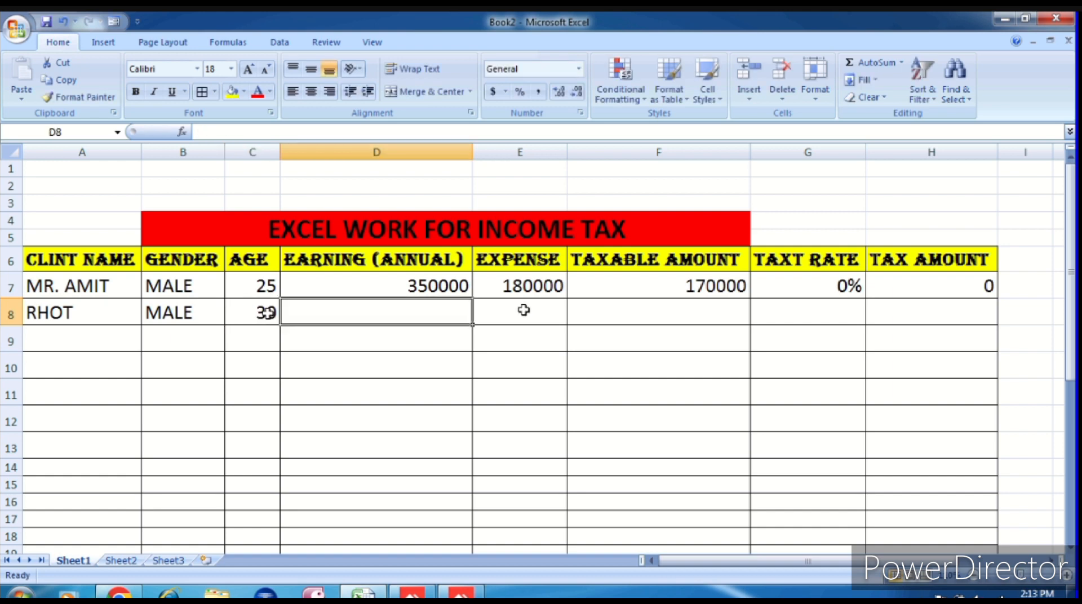
# - Enter earnings of 500000 in D8 and an expense of 250000 in E8, and fill the taxable amount formula from F7 down to F8
pyautogui.write('500000')
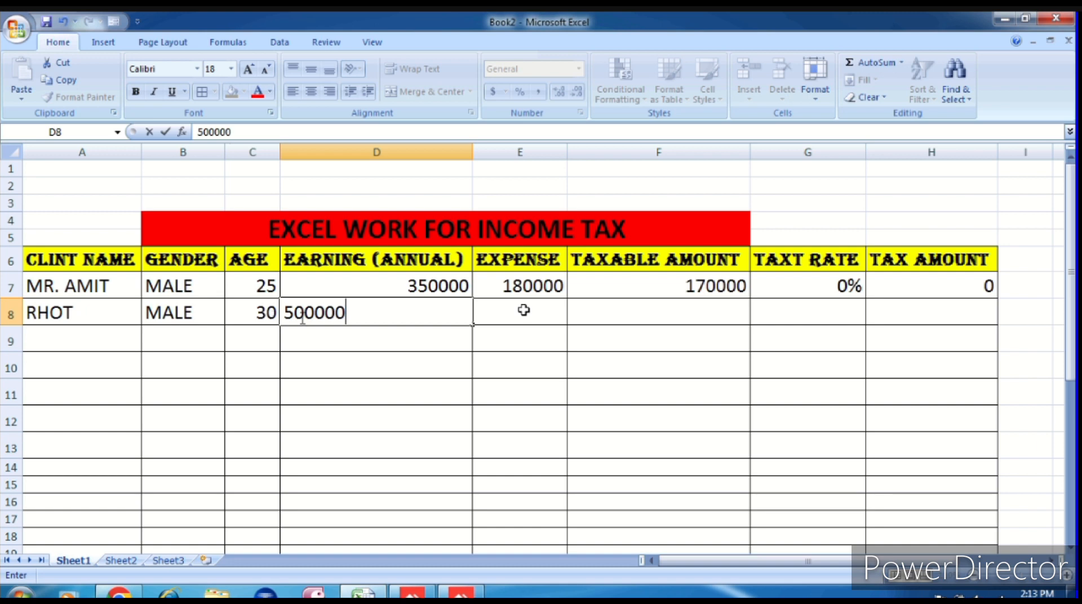
pyautogui.press('Tab')
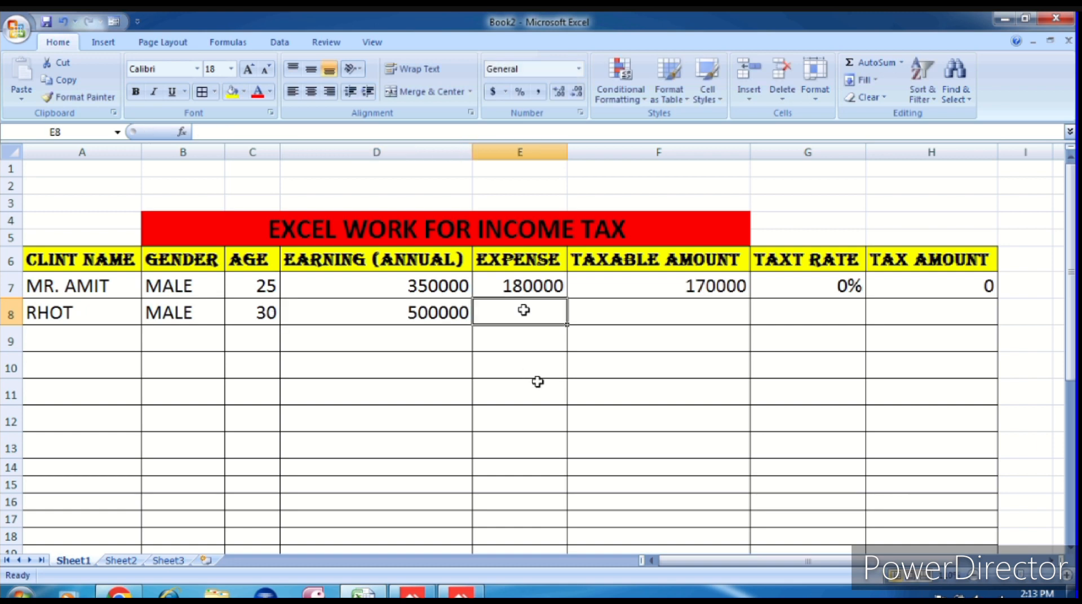
pyautogui.write('250000')
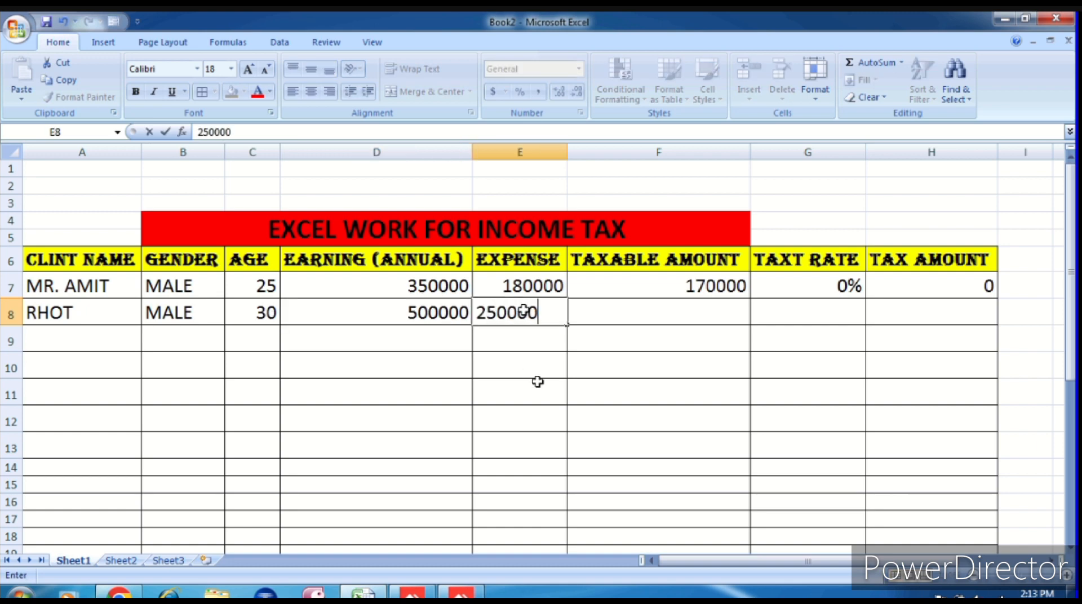
pyautogui.press('Tab')
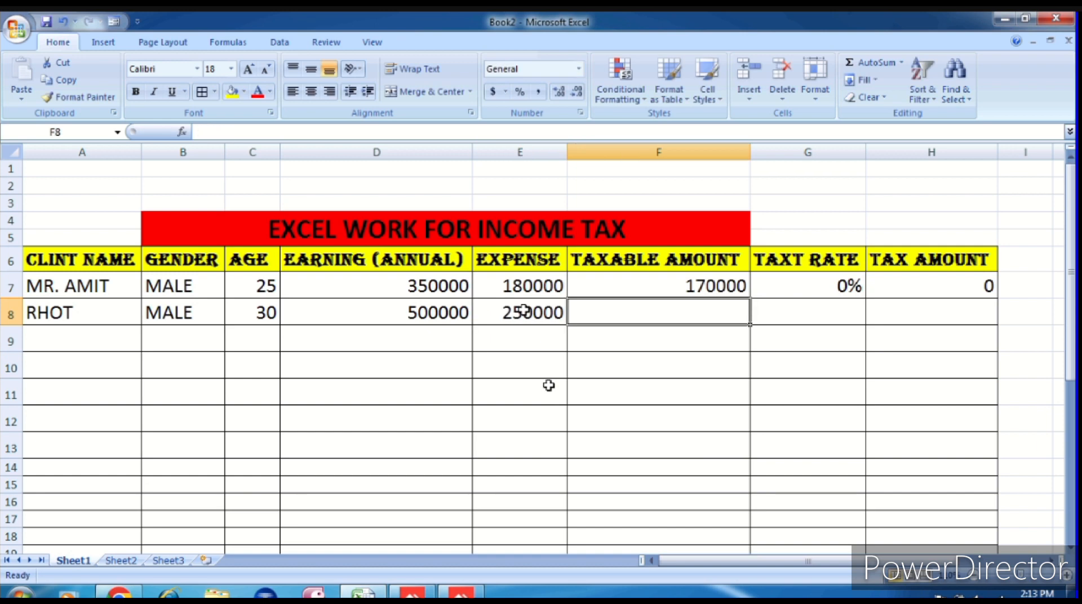
pyautogui.click(664, 287)
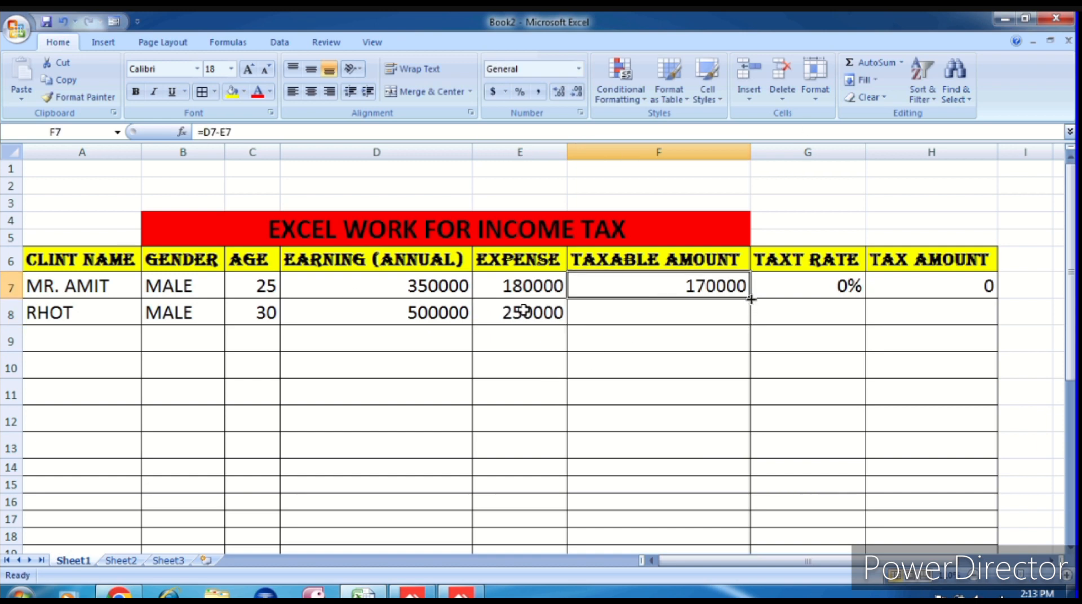
pyautogui.moveTo(751, 298); pyautogui.dragTo(750, 325)
# - Start the tax rate formula in G8 with an IF that returns 0% when F8 is at most 250000
pyautogui.click(833, 316)
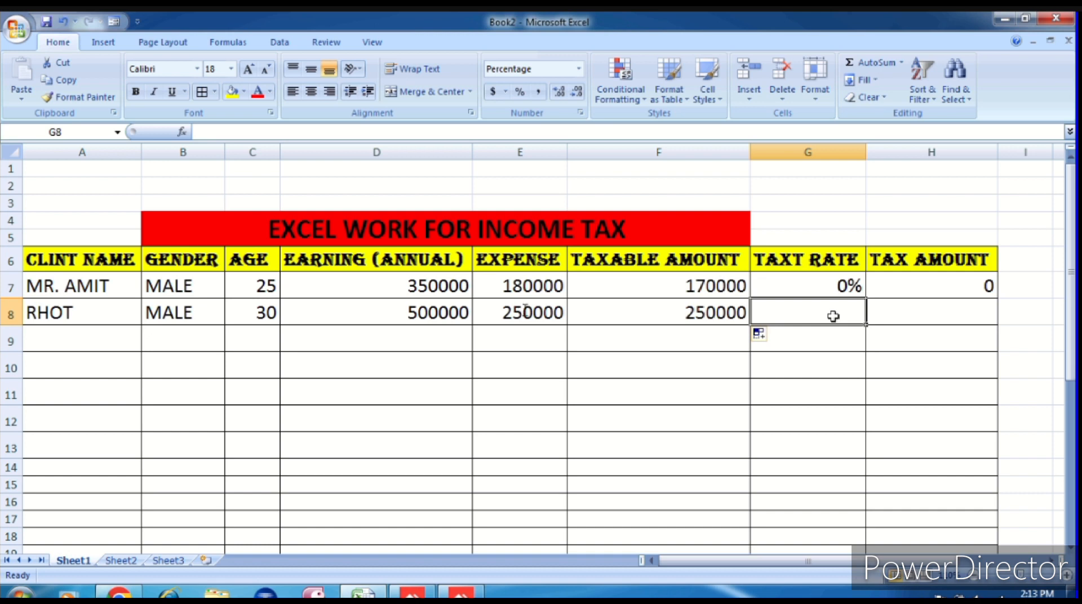
pyautogui.write('=IF(')
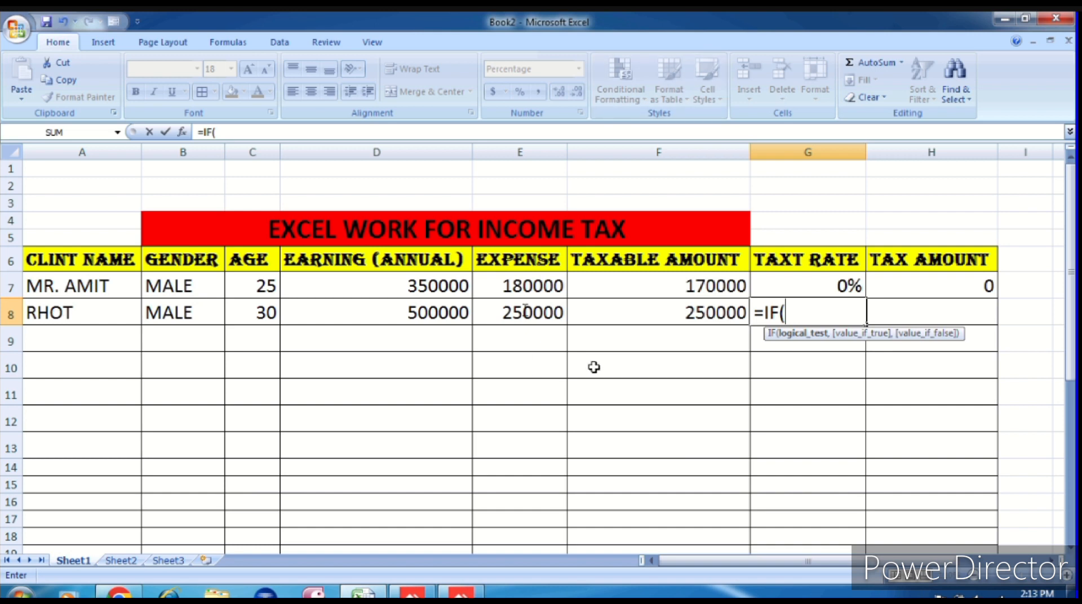
pyautogui.click(675, 311)
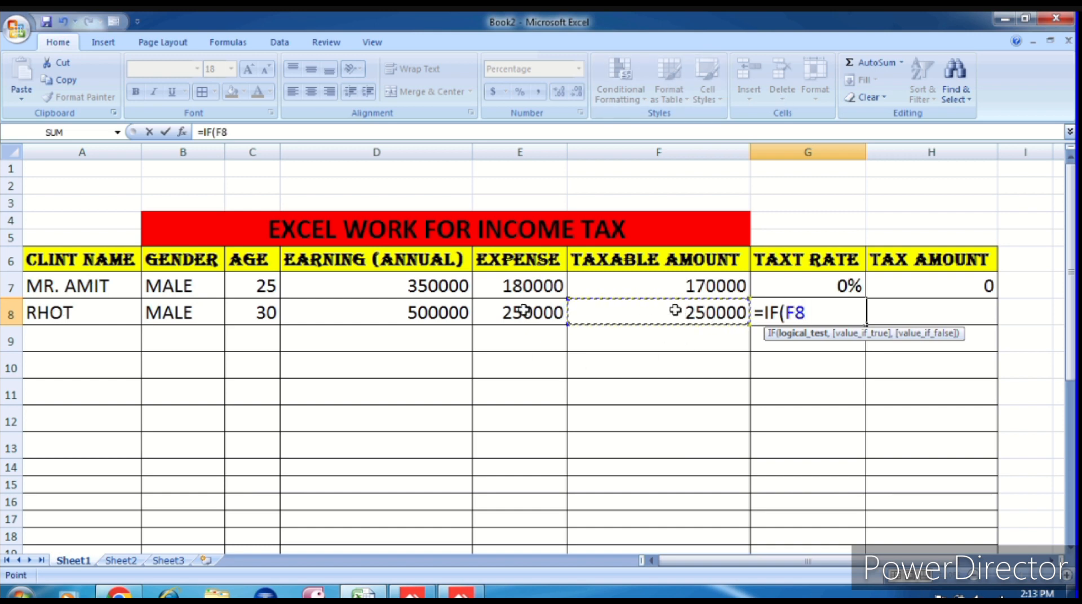
pyautogui.write('<=')
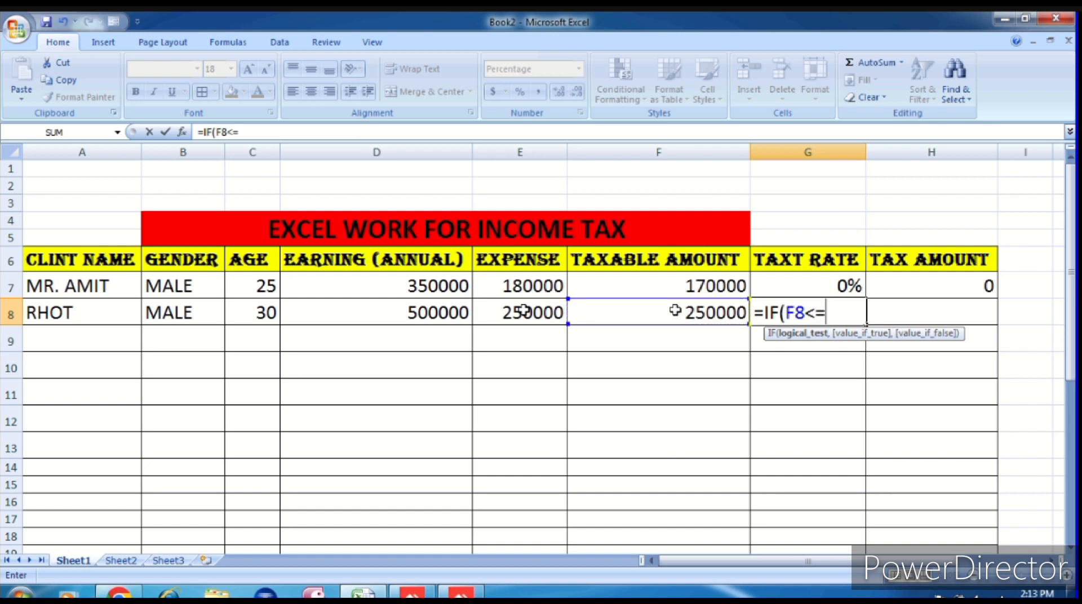
pyautogui.write('250000')
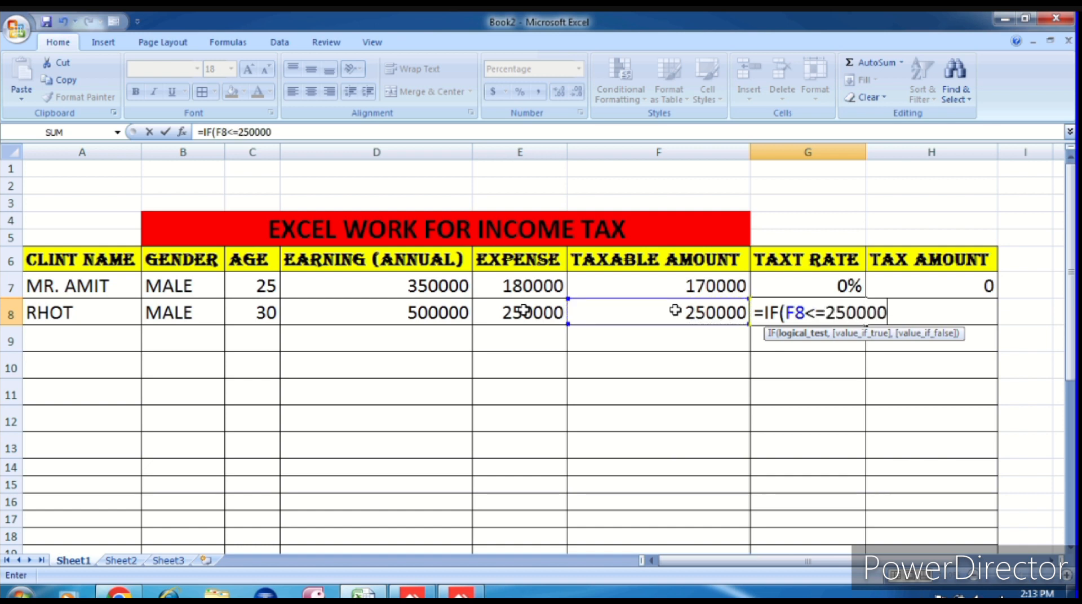
pyautogui.write(',0%')
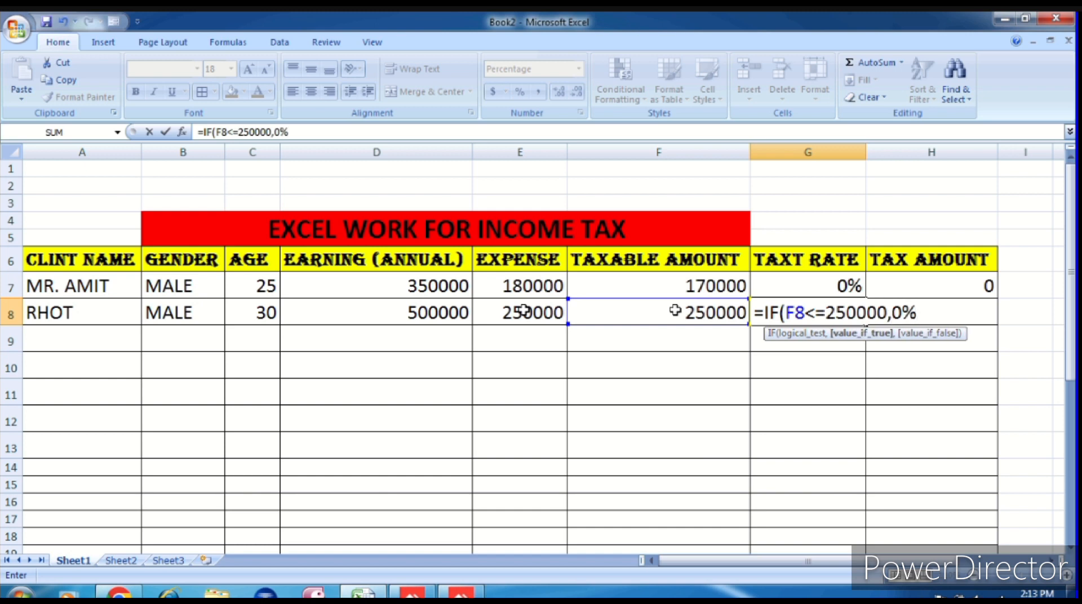
# - Nest a second IF in the G8 formula that returns 5% when F8 is at most 500000
pyautogui.write(',IF(')
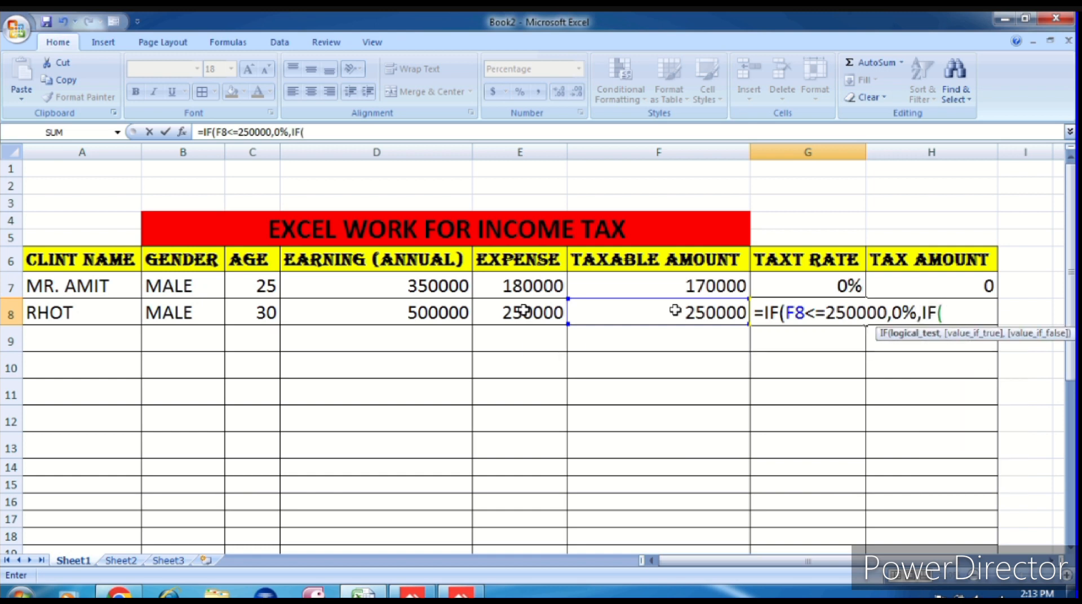
pyautogui.click(675, 311)
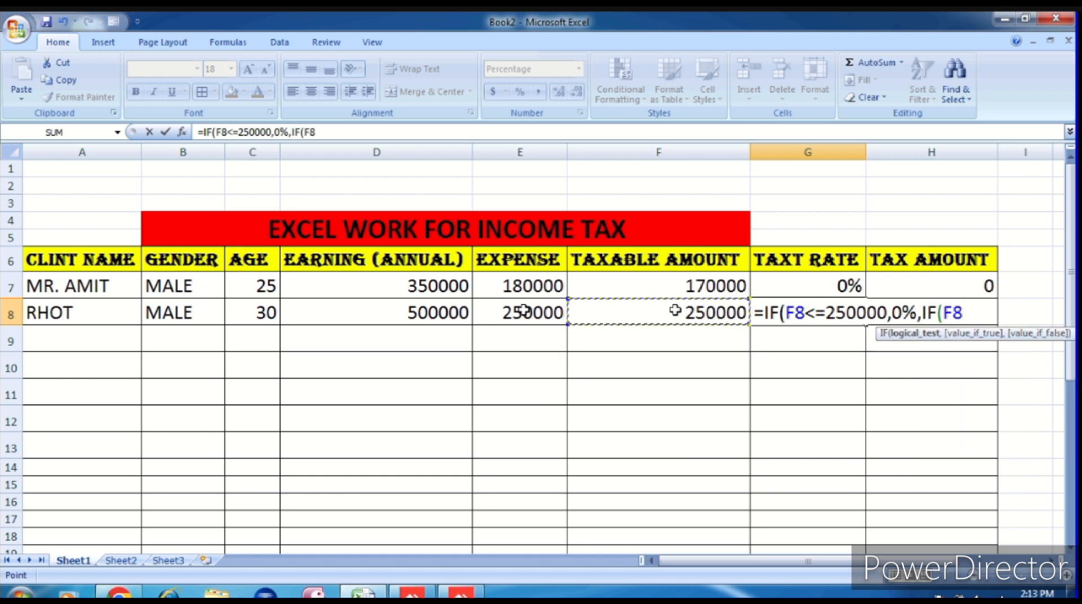
pyautogui.write('=<')
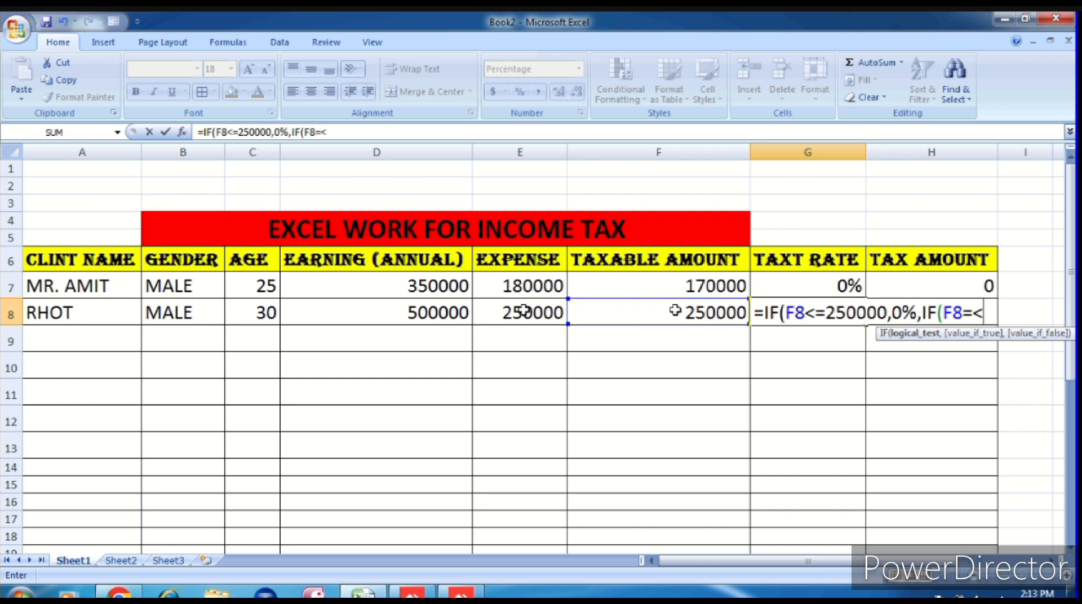
pyautogui.write('5000')
pyautogui.write('0000')
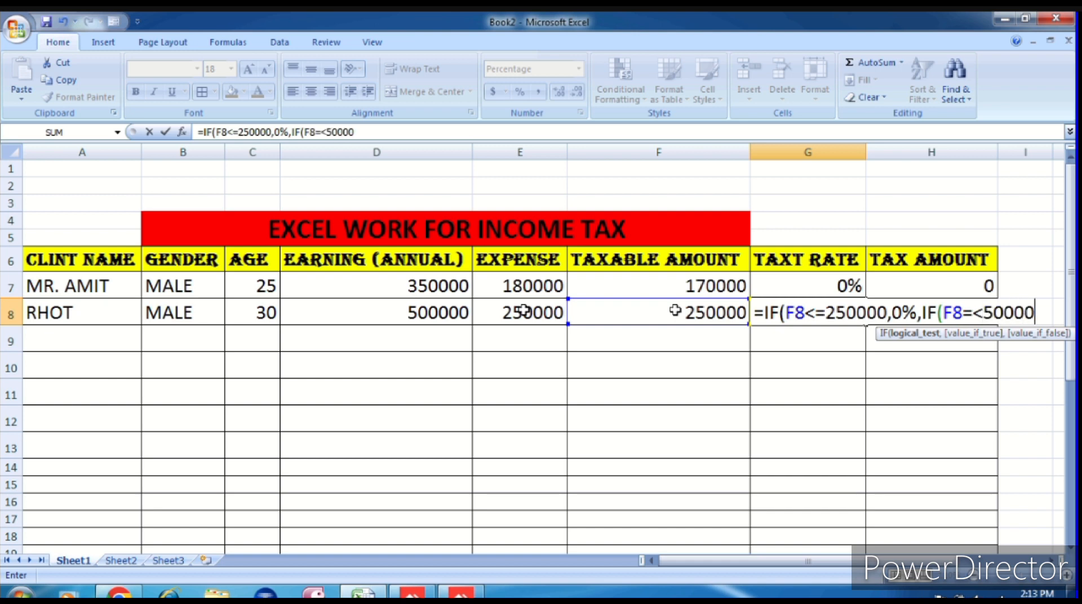
pyautogui.write('0,')
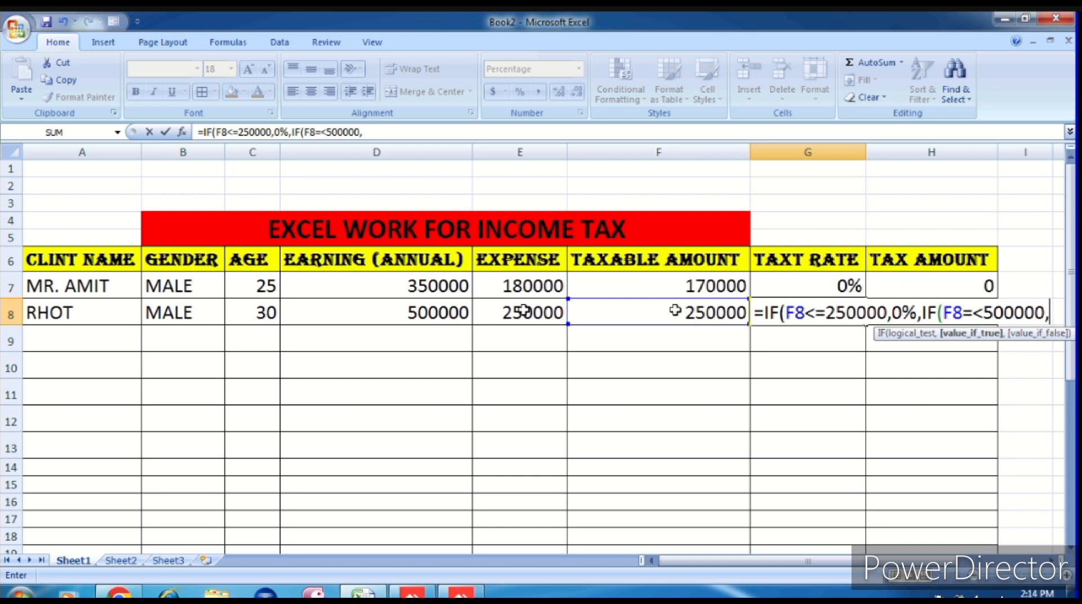
pyautogui.write('5%')
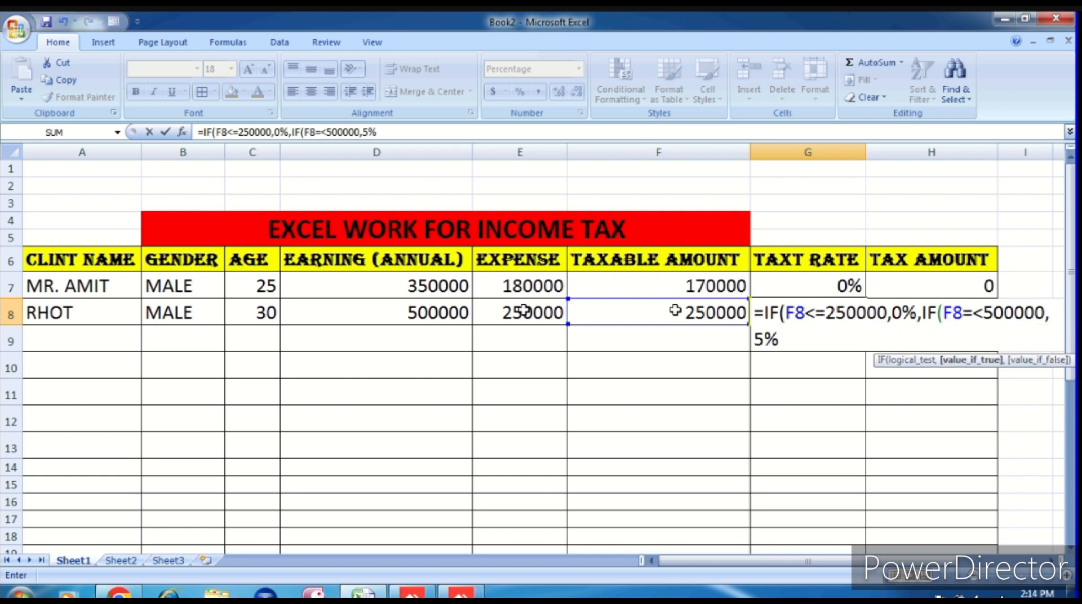
# - Nest a third IF for 750000 at 10% and complete G8 as =IF(F8<=250000,0%,IF(F8<=500000,5%,IF(F8<=750000,10%)))
pyautogui.write(',IF(')
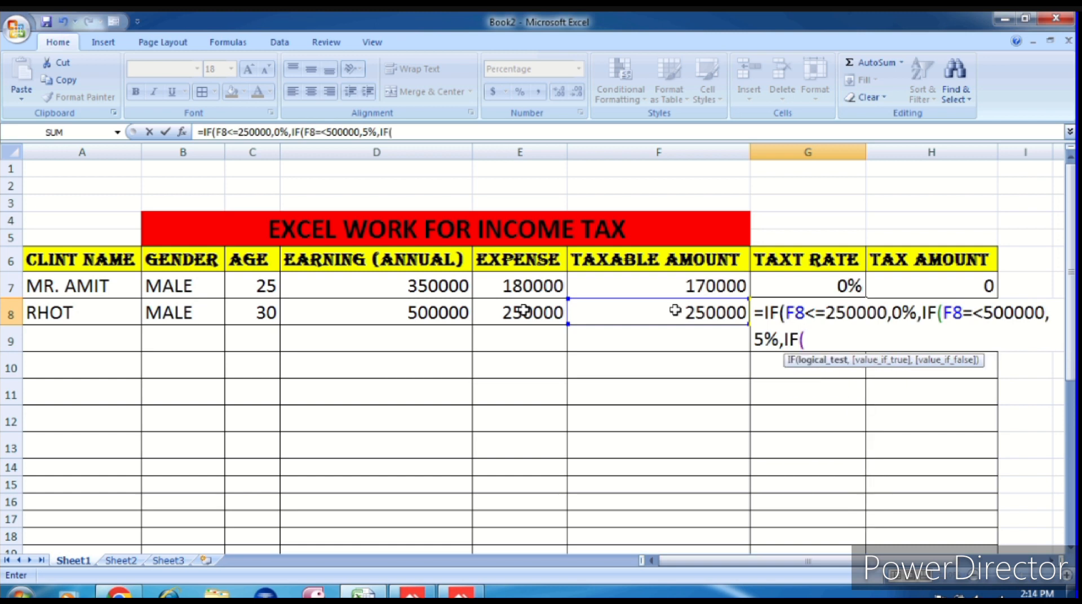
pyautogui.click(675, 310)
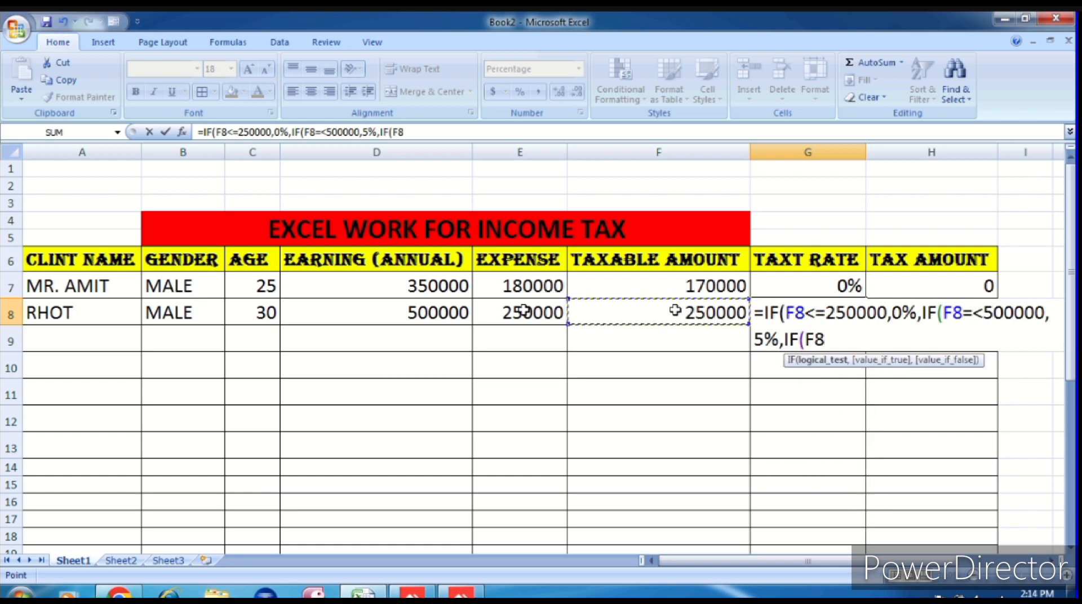
pyautogui.write('=<')
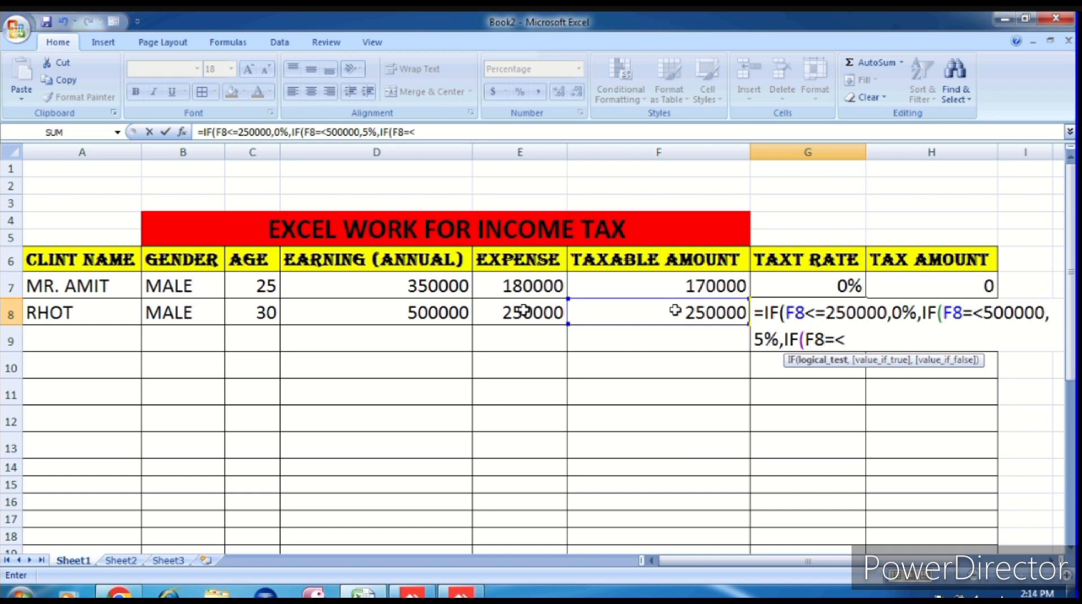
pyautogui.write('750000')
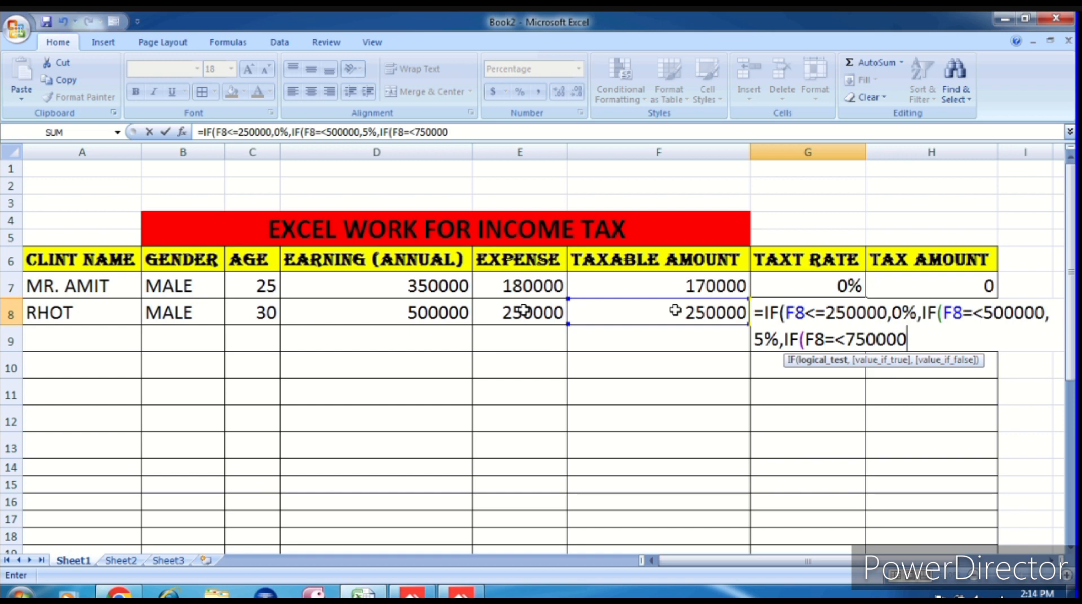
pyautogui.write(')))')
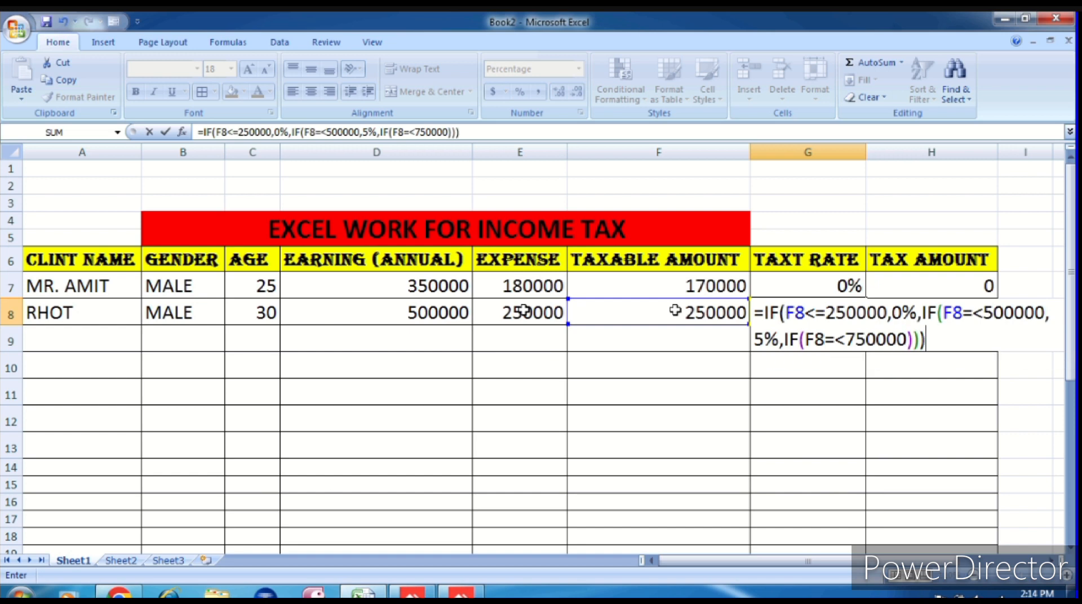
pyautogui.press('Return')
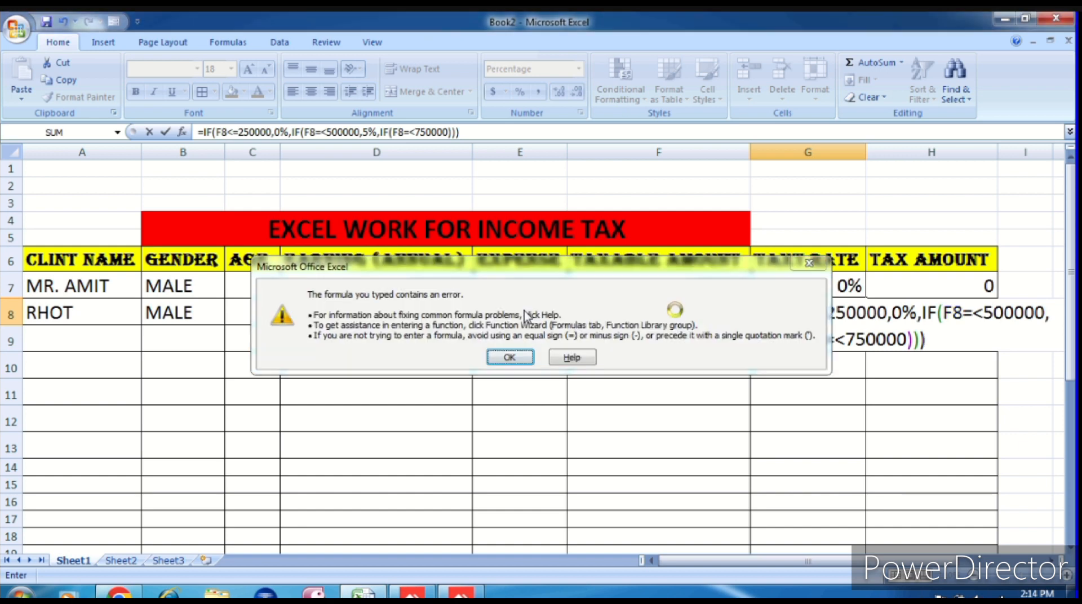
pyautogui.press('Return')
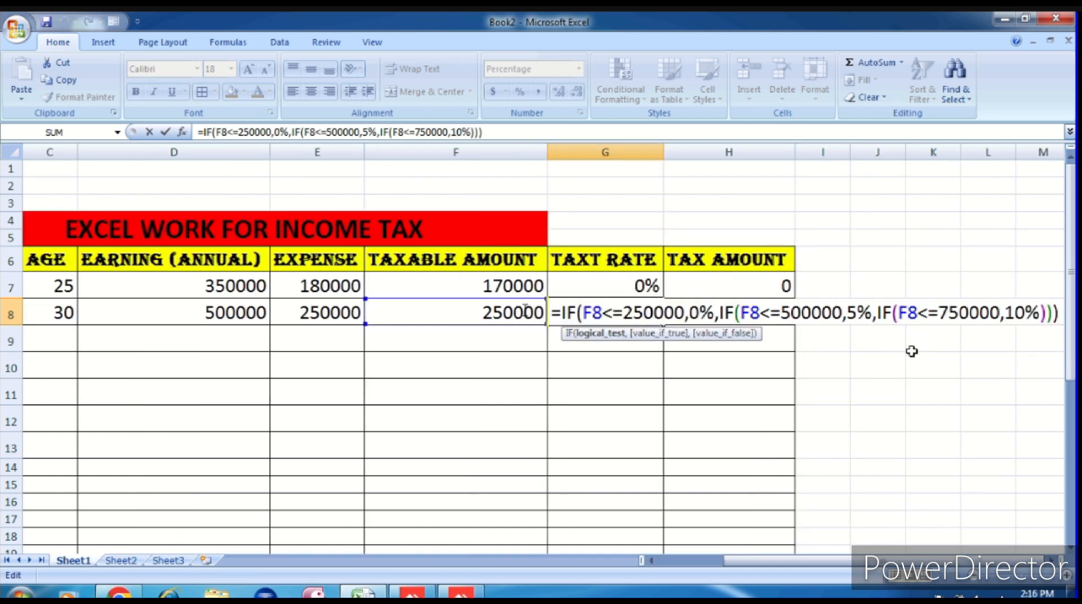
pyautogui.press('Return')
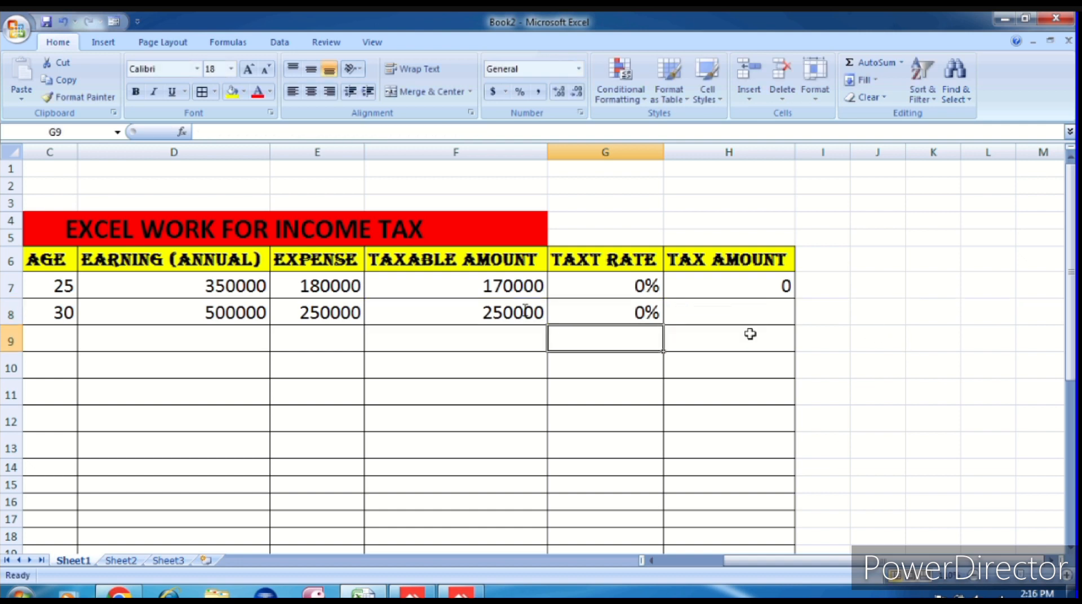
# - Change the second client's expense in E8 to 200000
pyautogui.click(625, 320)
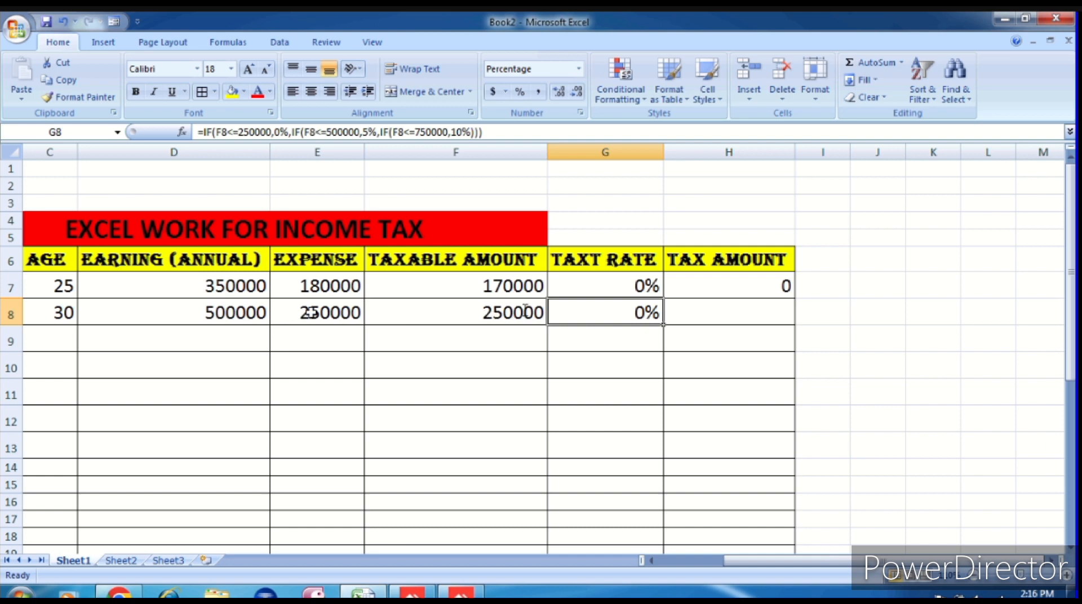
pyautogui.click(347, 313)
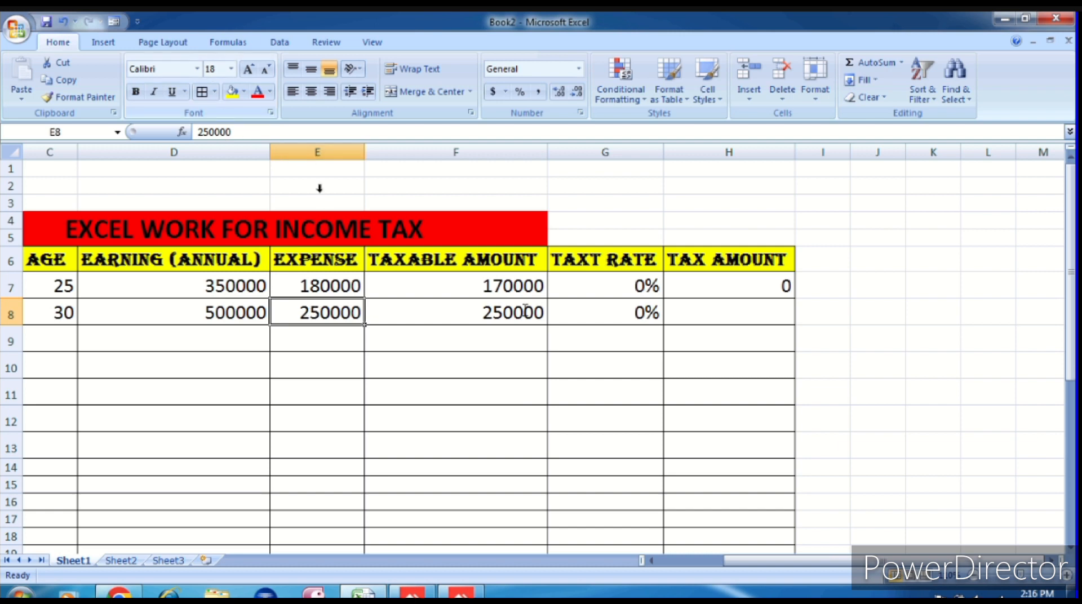
pyautogui.click(208, 132)
pyautogui.press('BackSpace')
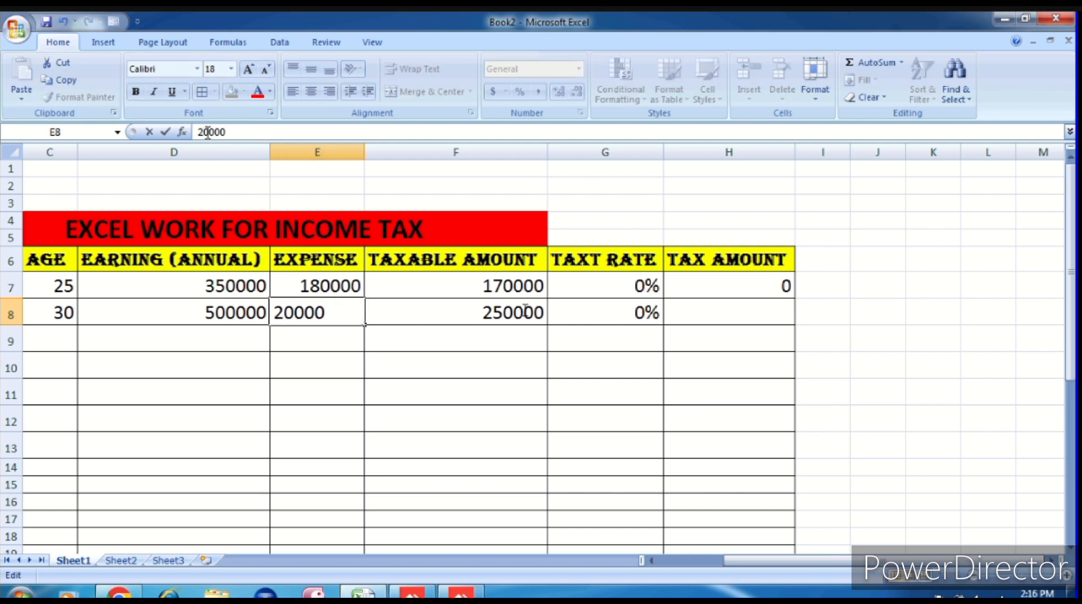
pyautogui.write('0')
pyautogui.press('Return')
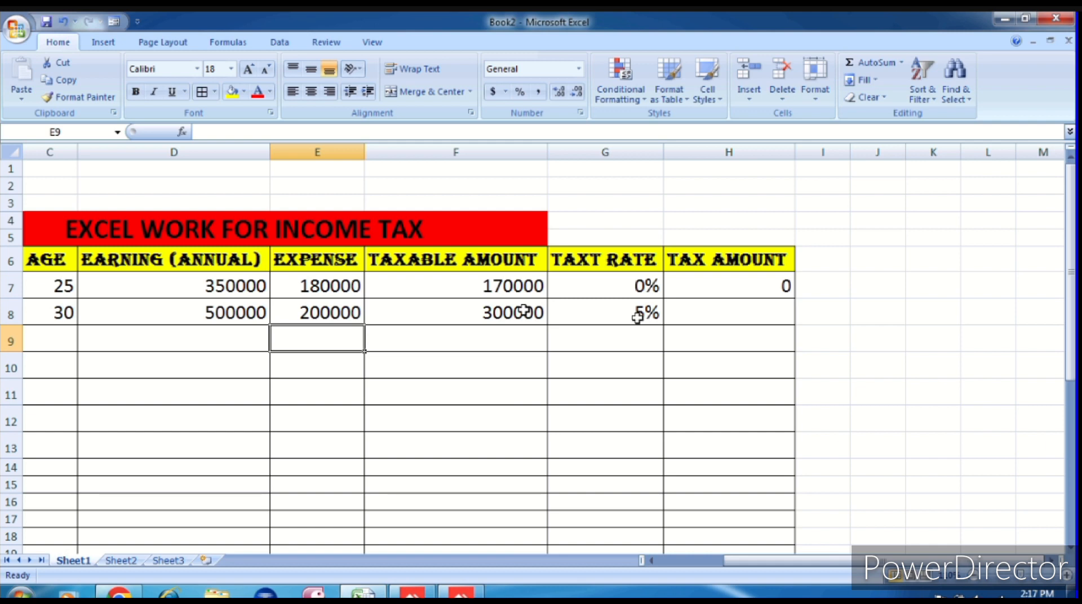
# - Calculate the second client's tax amount in H8 with the formula =F8*G8
pyautogui.click(779, 314)
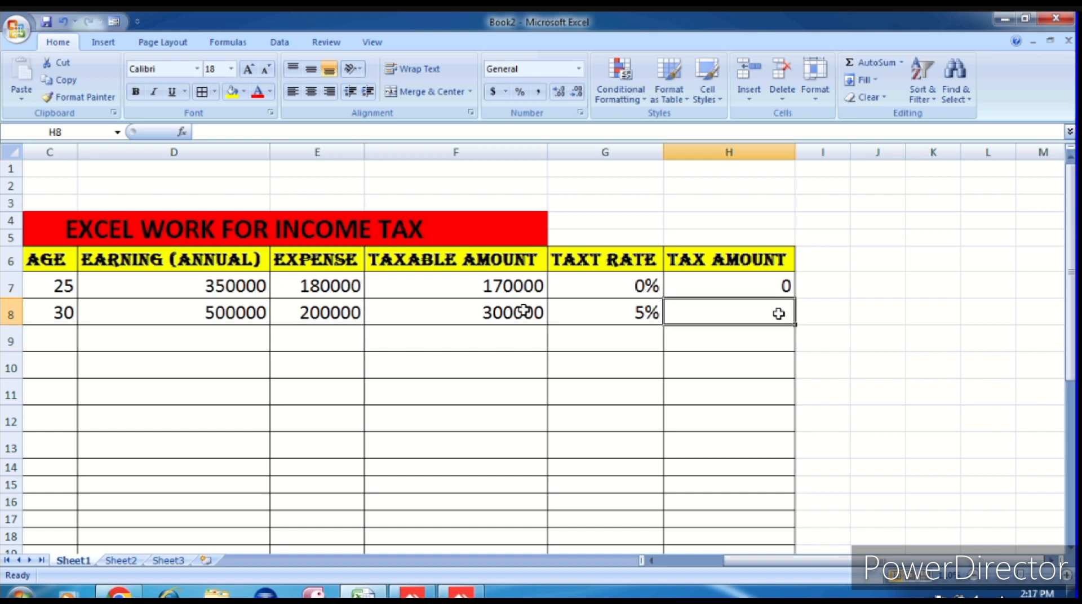
pyautogui.write('=')
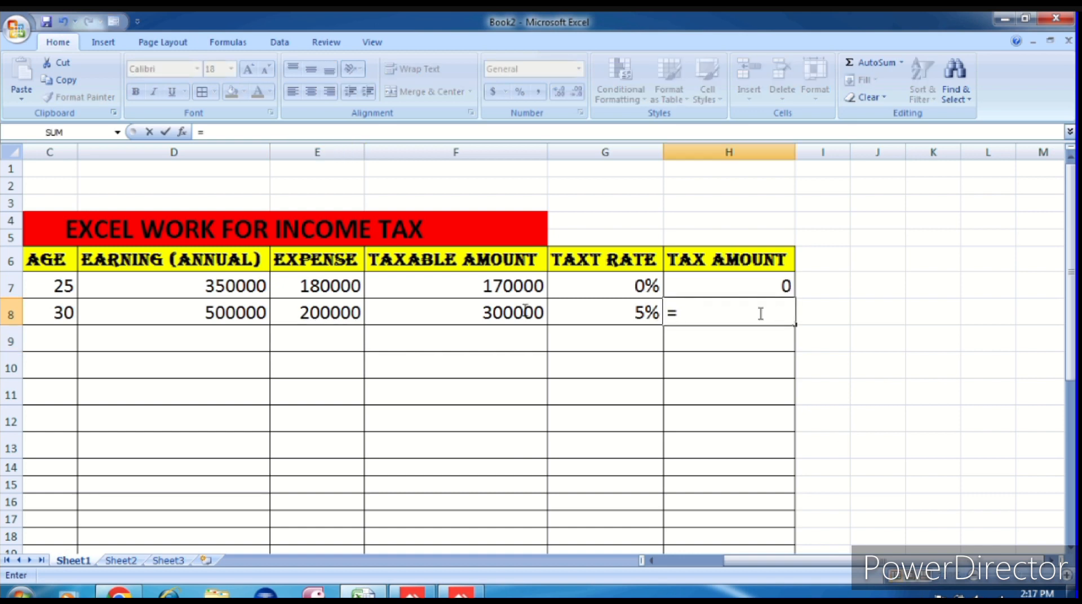
pyautogui.click(480, 308)
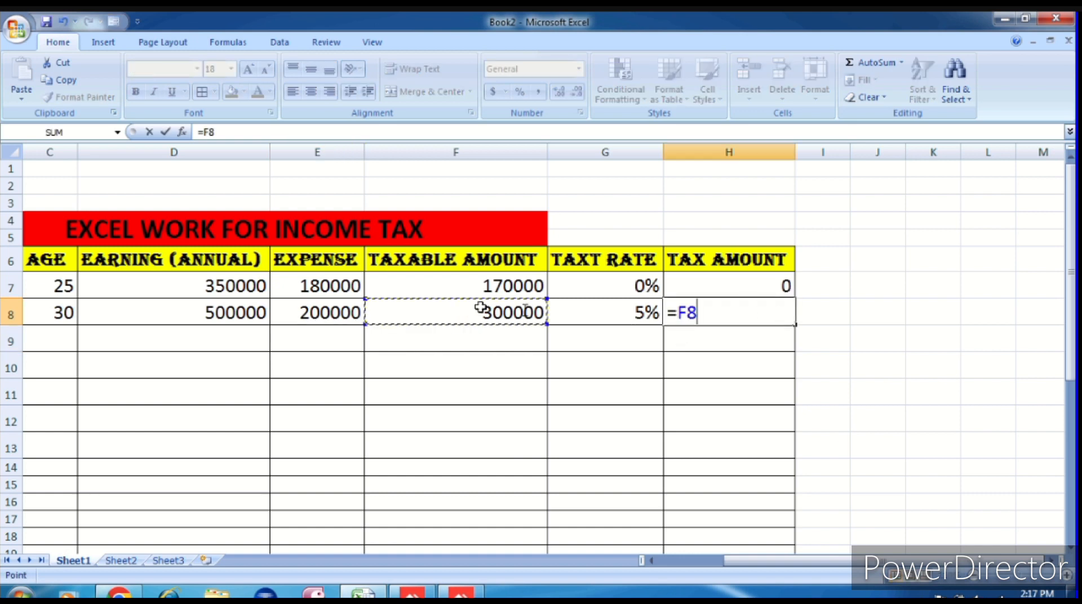
pyautogui.write('*')
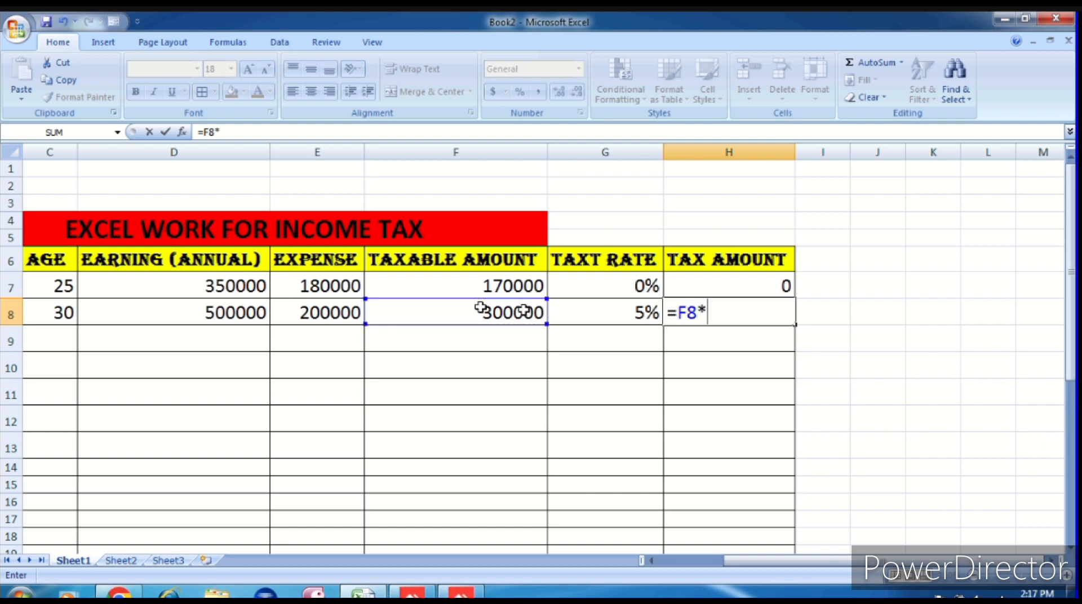
pyautogui.click(593, 302)
pyautogui.press('Return')
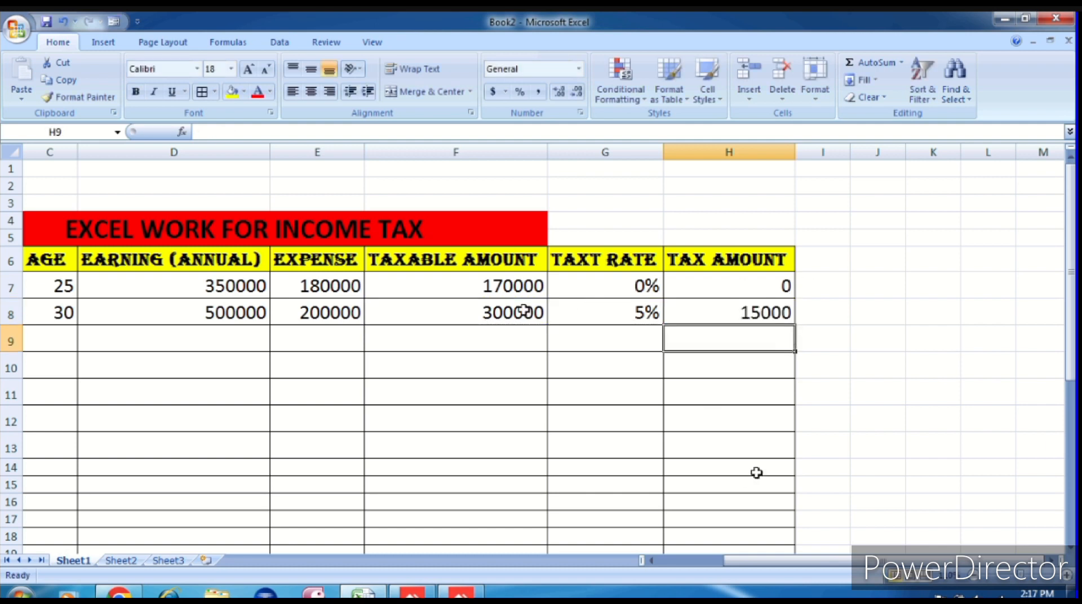
pyautogui.moveTo(835, 561); pyautogui.dragTo(757, 569)
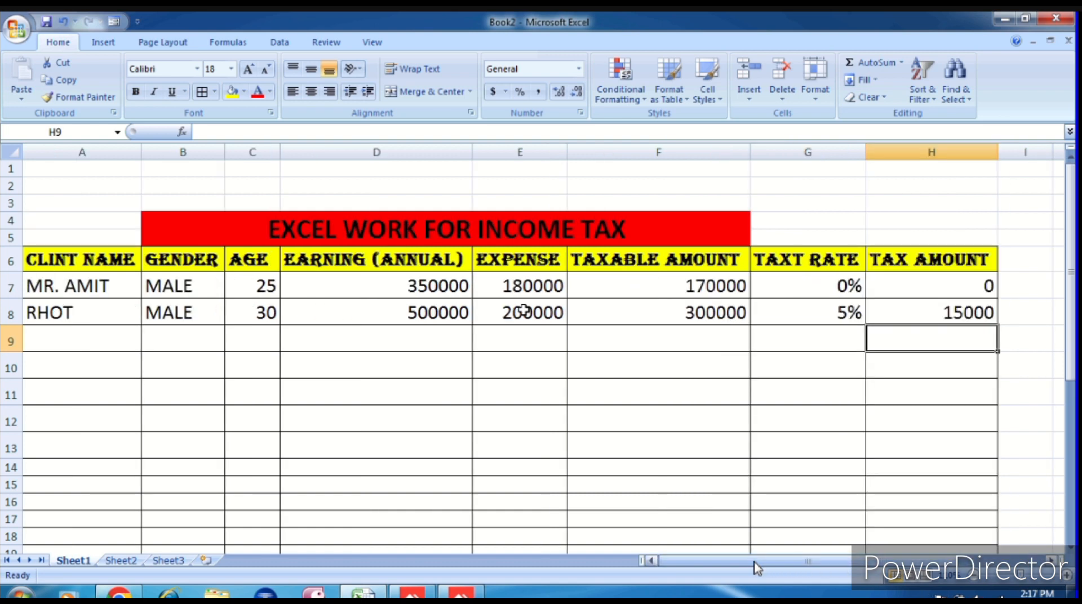